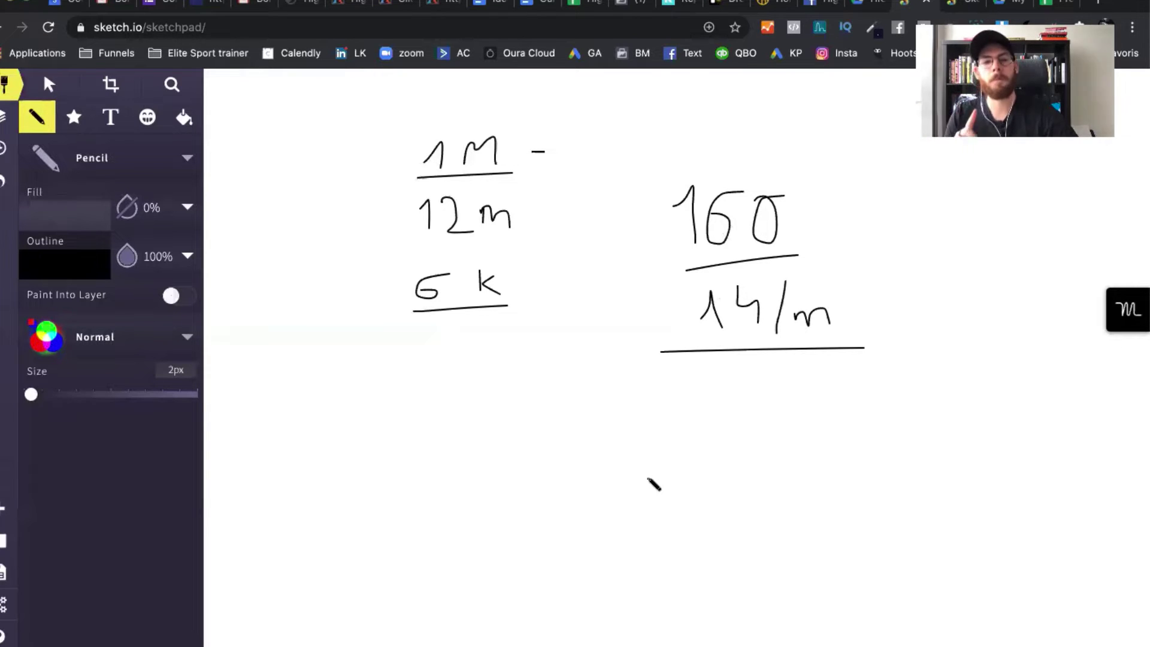
# Switch to the Projection High Ticket spreadsheet and examine the Mois 1 client and call formulas and the Mois 2 revenue target
pyautogui.click(459, 295)
pyautogui.hotkey('ctrl', 'z')
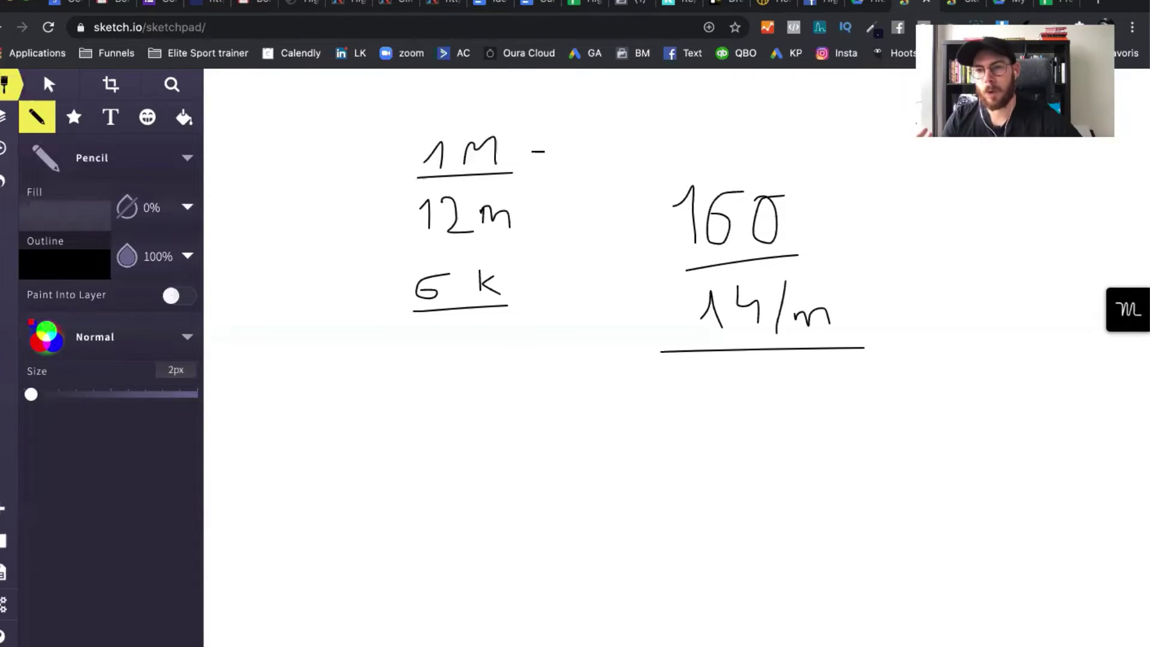
pyautogui.hotkey('ctrl', 'Tab')
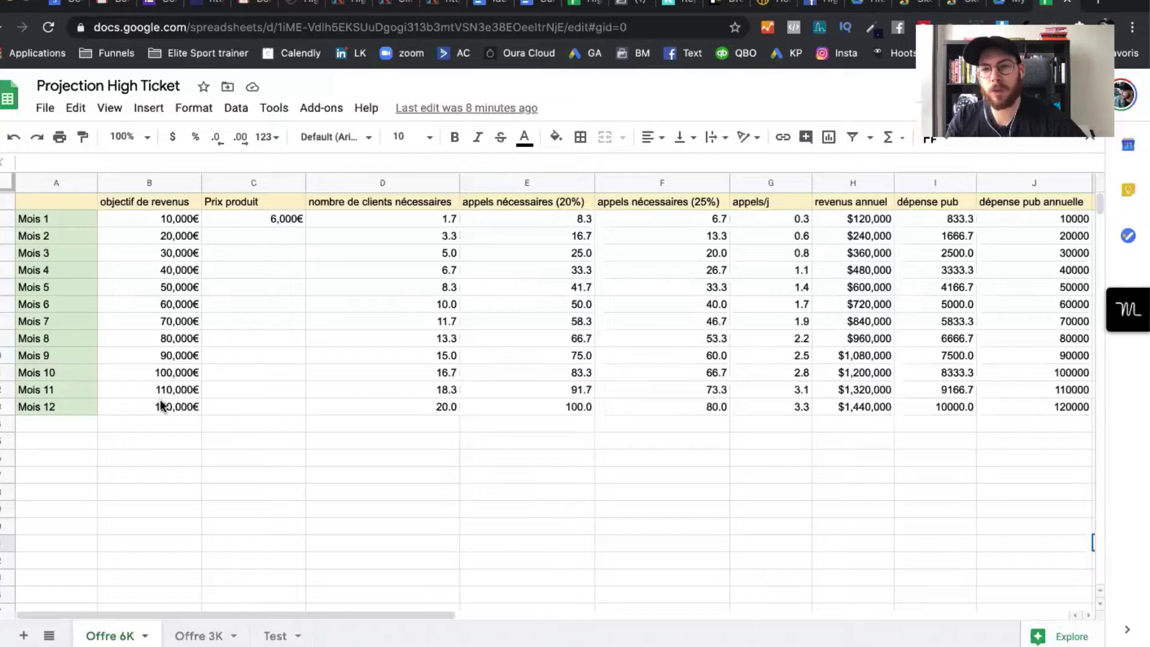
pyautogui.click(160, 219)
pyautogui.click(393, 218)
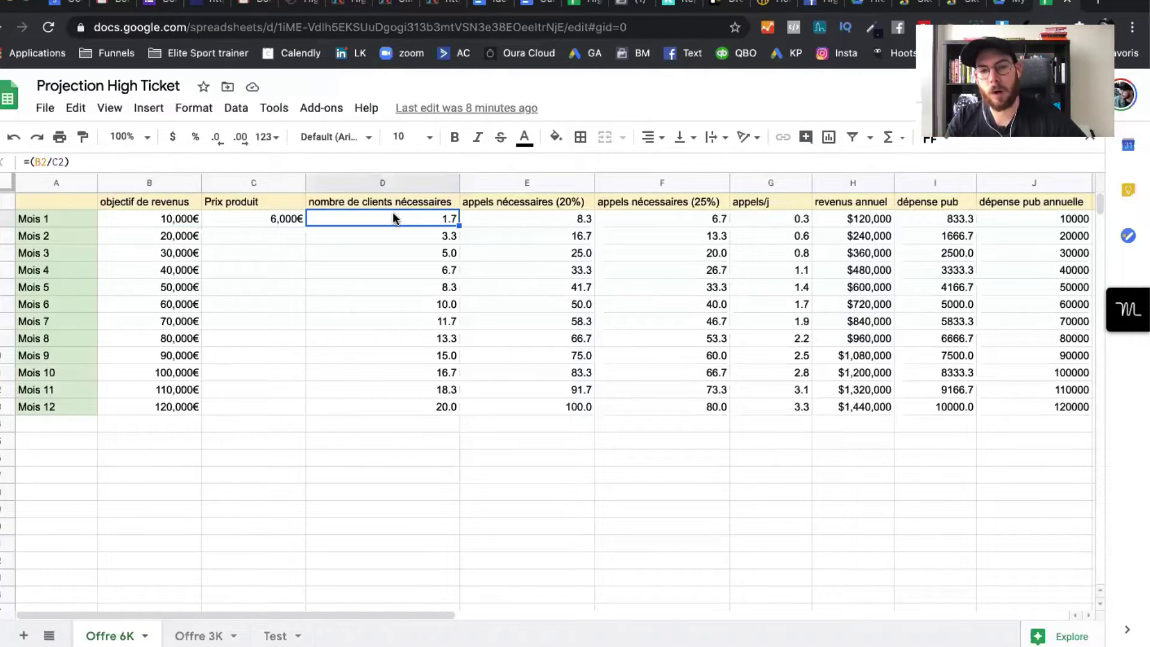
pyautogui.click(498, 219)
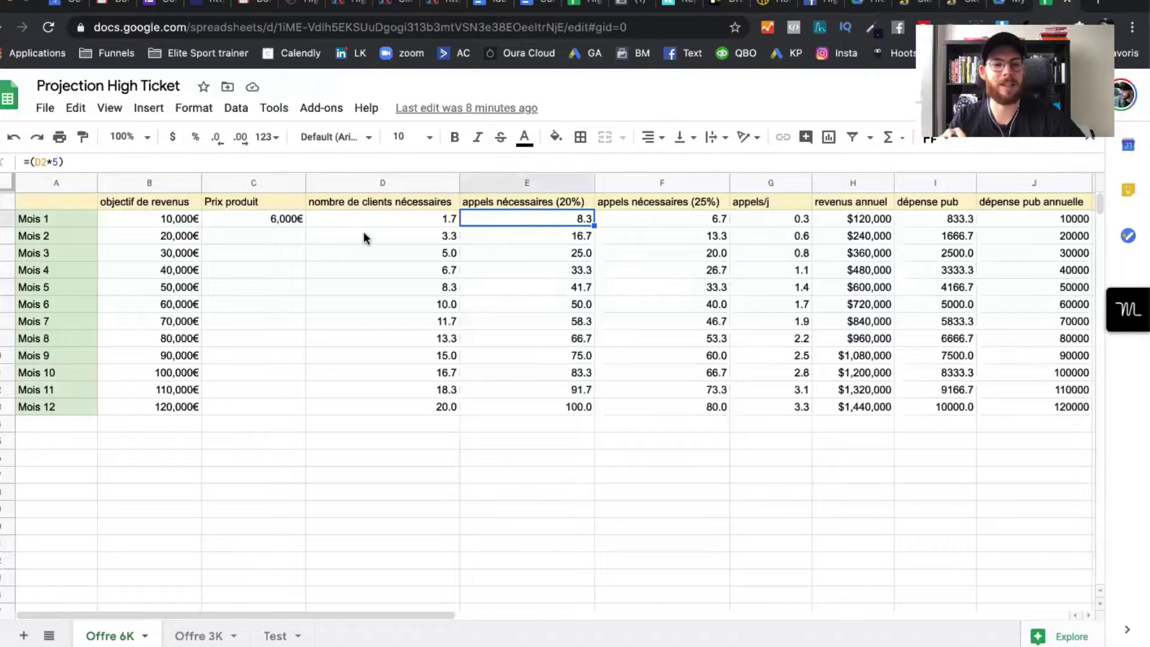
pyautogui.click(137, 242)
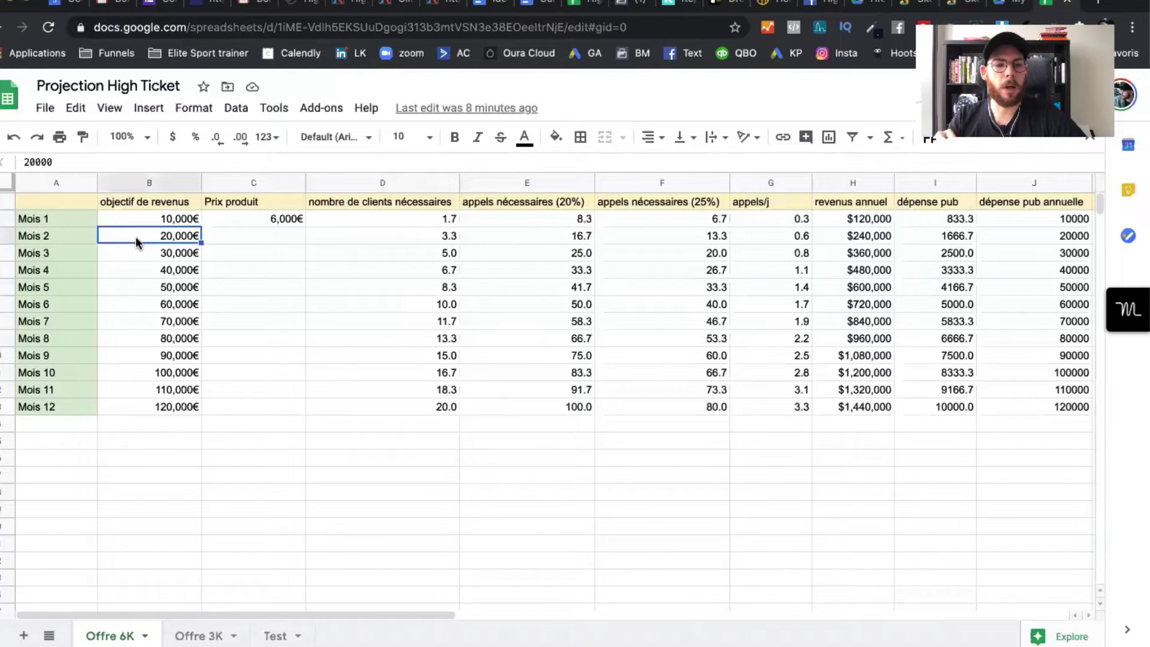
# Examine the Mois 8 row across its revenue target, required clients, and calls needed at 20% and 25%
pyautogui.click(145, 338)
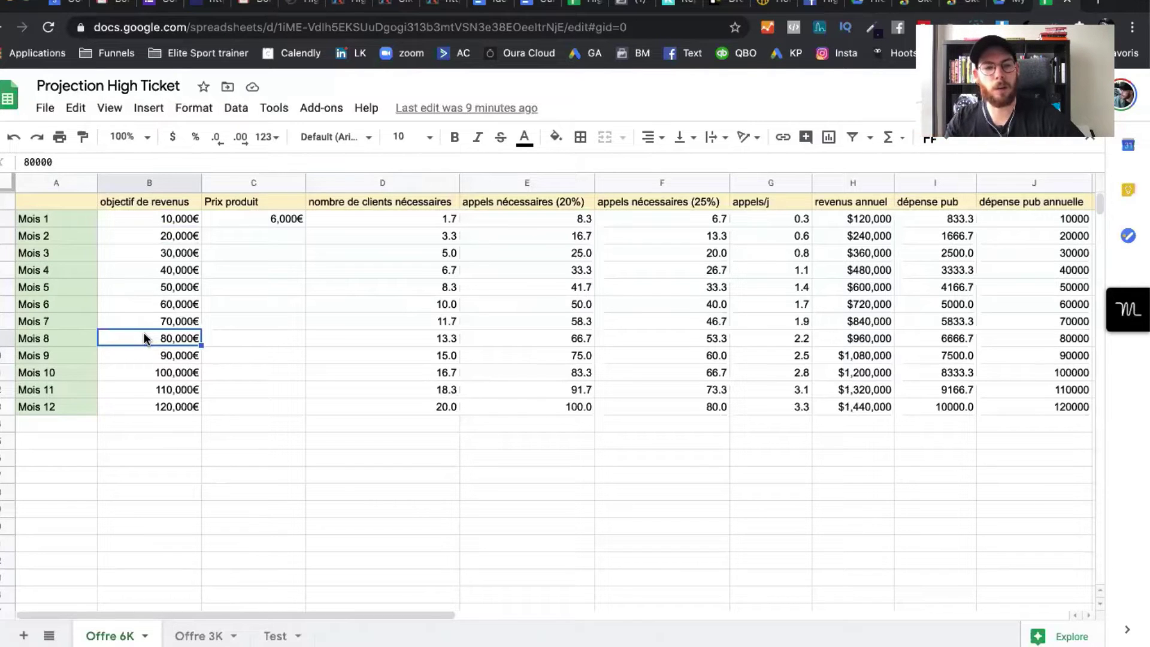
pyautogui.click(380, 338)
pyautogui.click(510, 338)
pyautogui.click(687, 341)
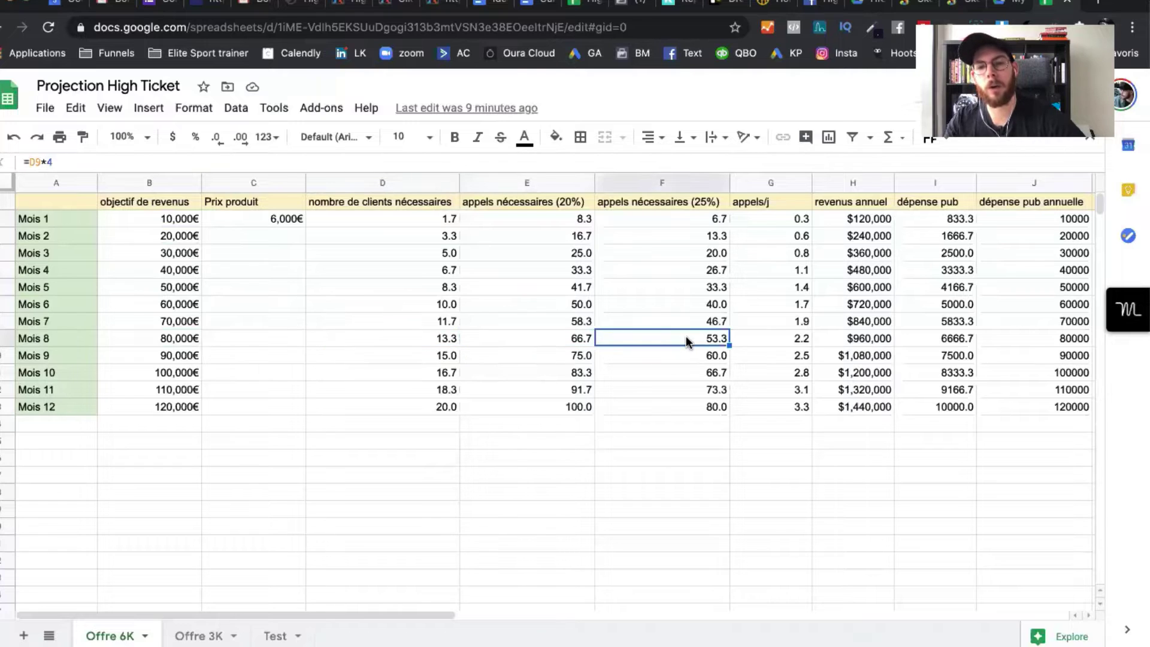
pyautogui.click(410, 344)
pyautogui.click(491, 342)
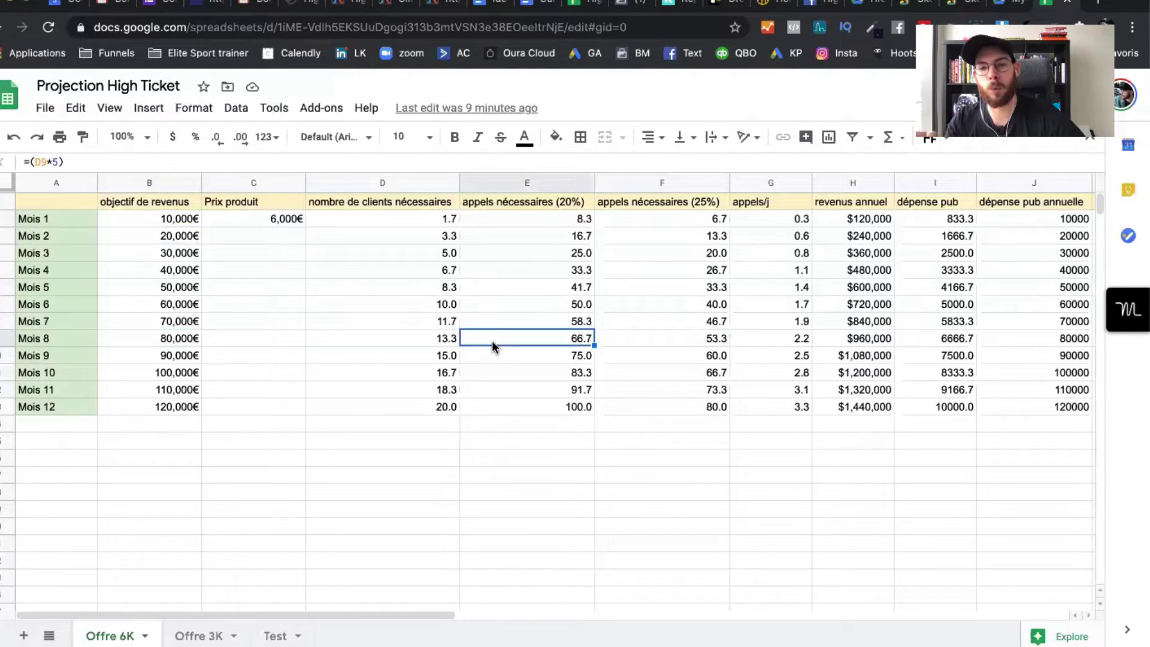
pyautogui.click(246, 344)
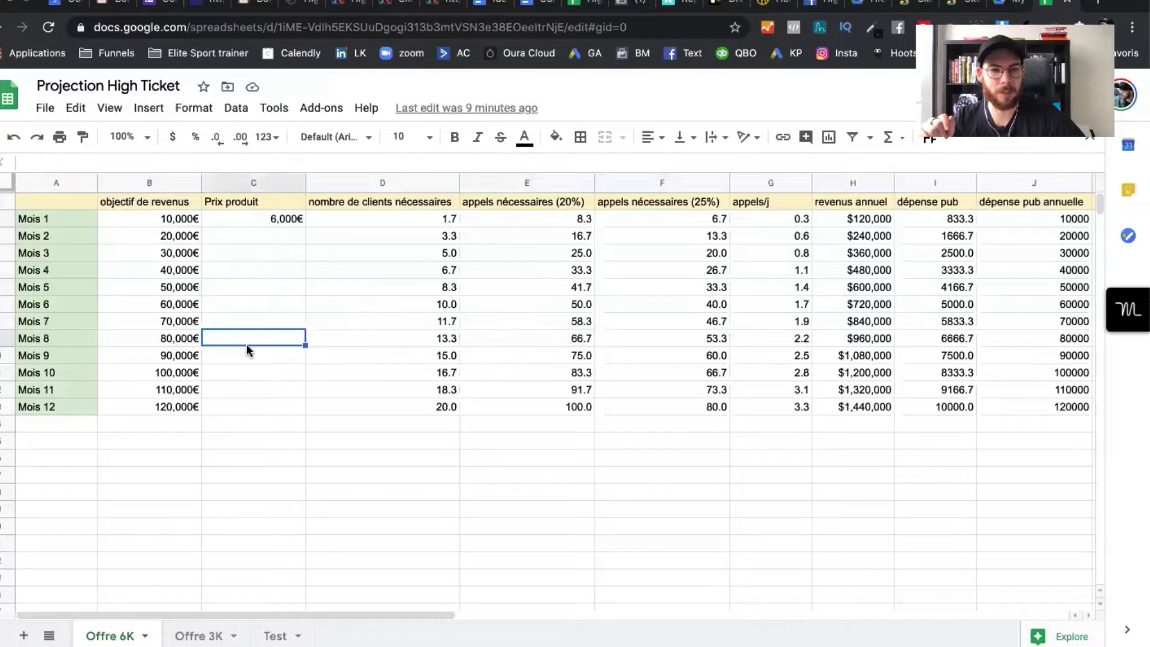
# Review the product price, the Mois 1 annual revenue formula, and the monthly revenue targets from Mois 1 to Mois 4
pyautogui.click(256, 219)
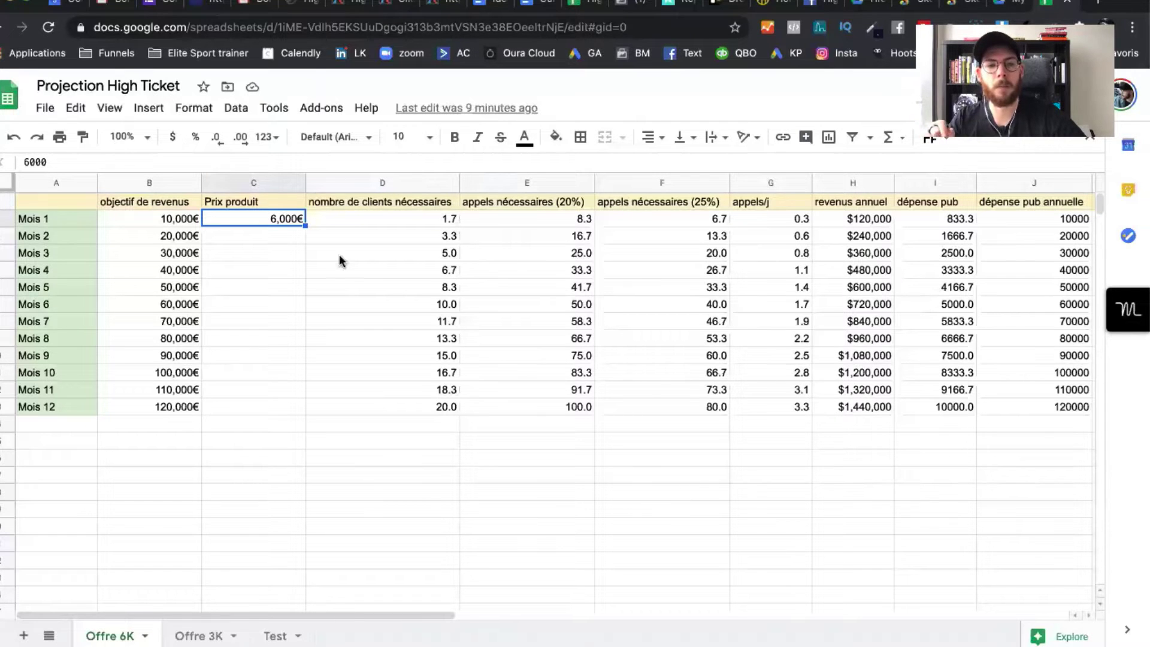
pyautogui.click(168, 221)
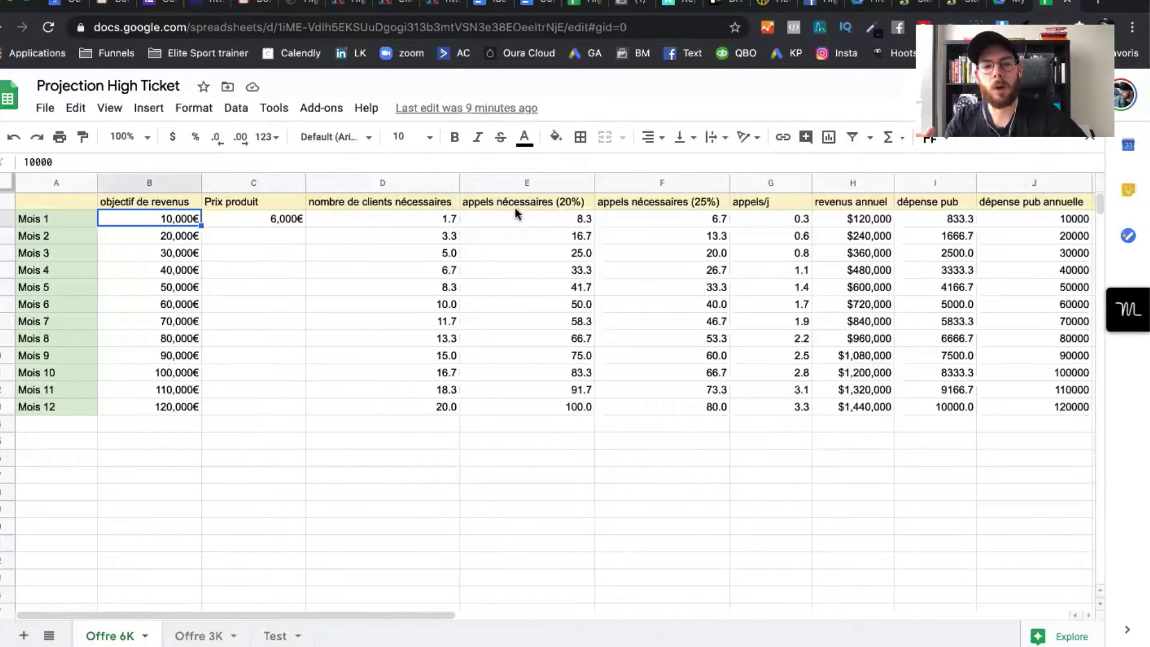
pyautogui.click(856, 226)
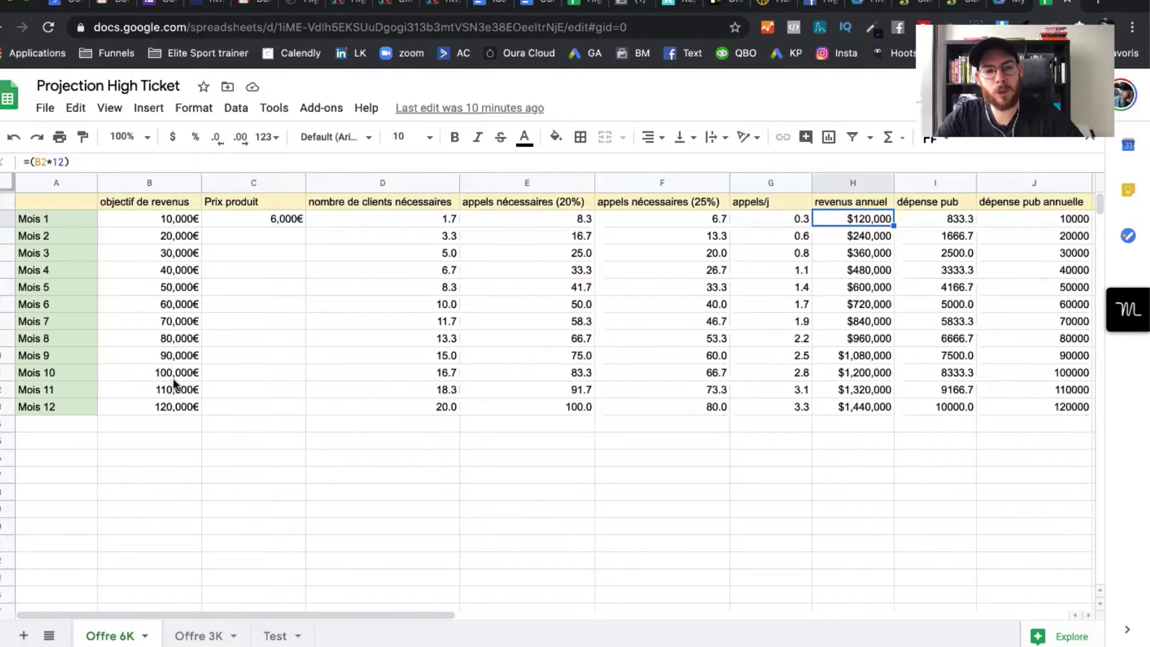
pyautogui.click(162, 224)
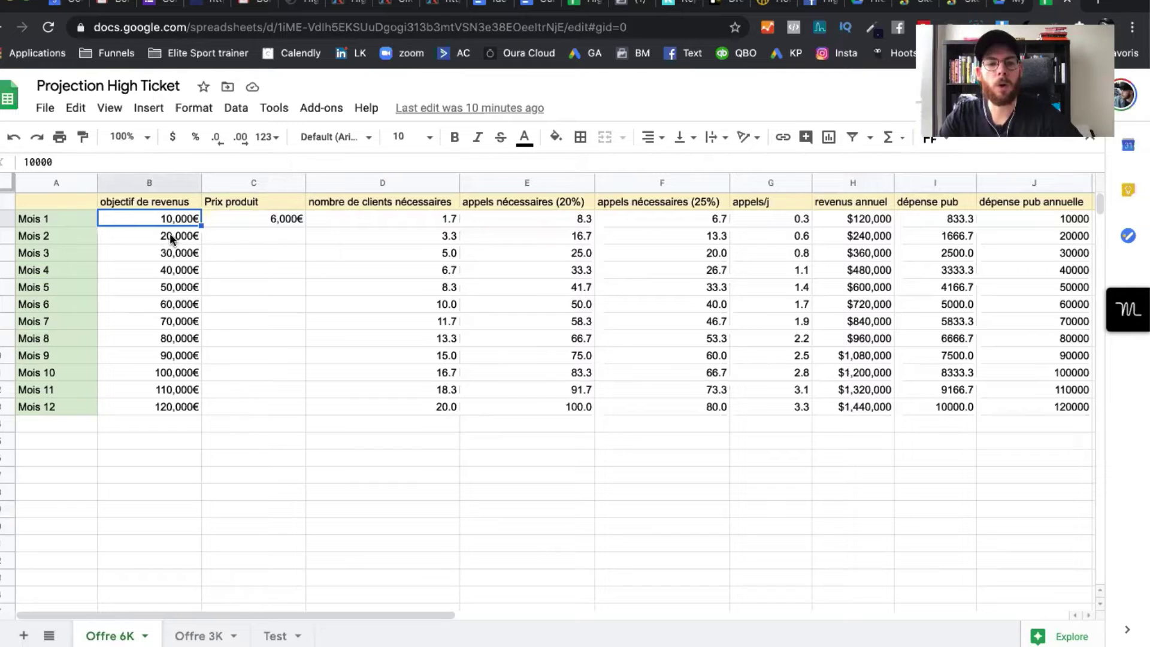
pyautogui.click(171, 236)
pyautogui.click(167, 250)
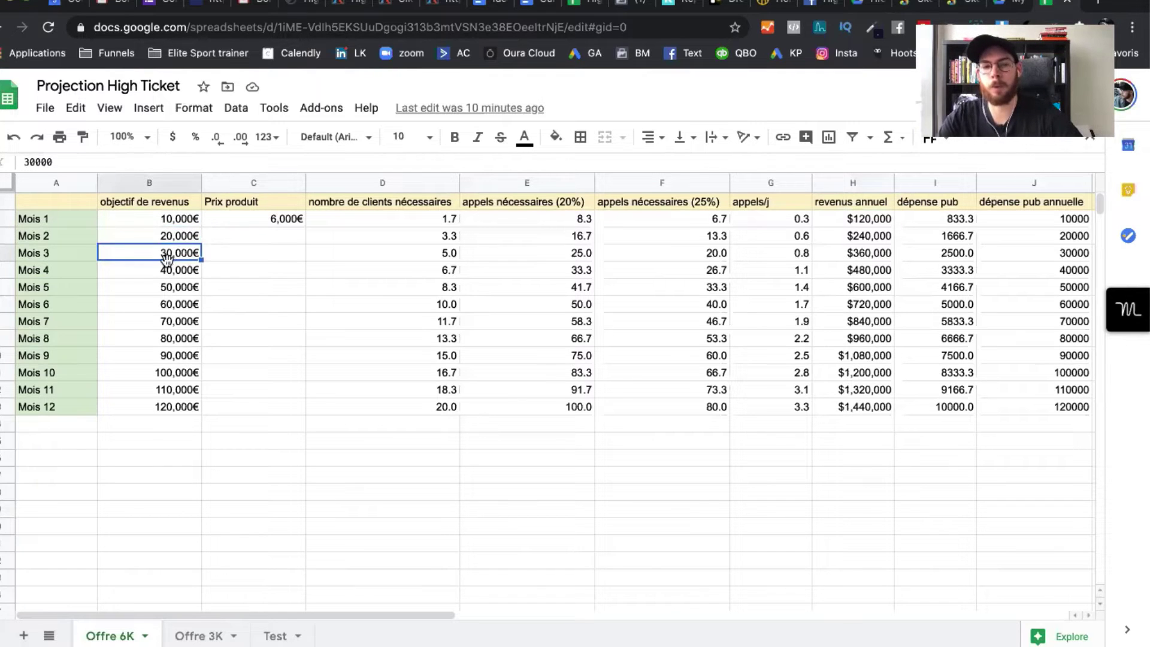
pyautogui.click(167, 269)
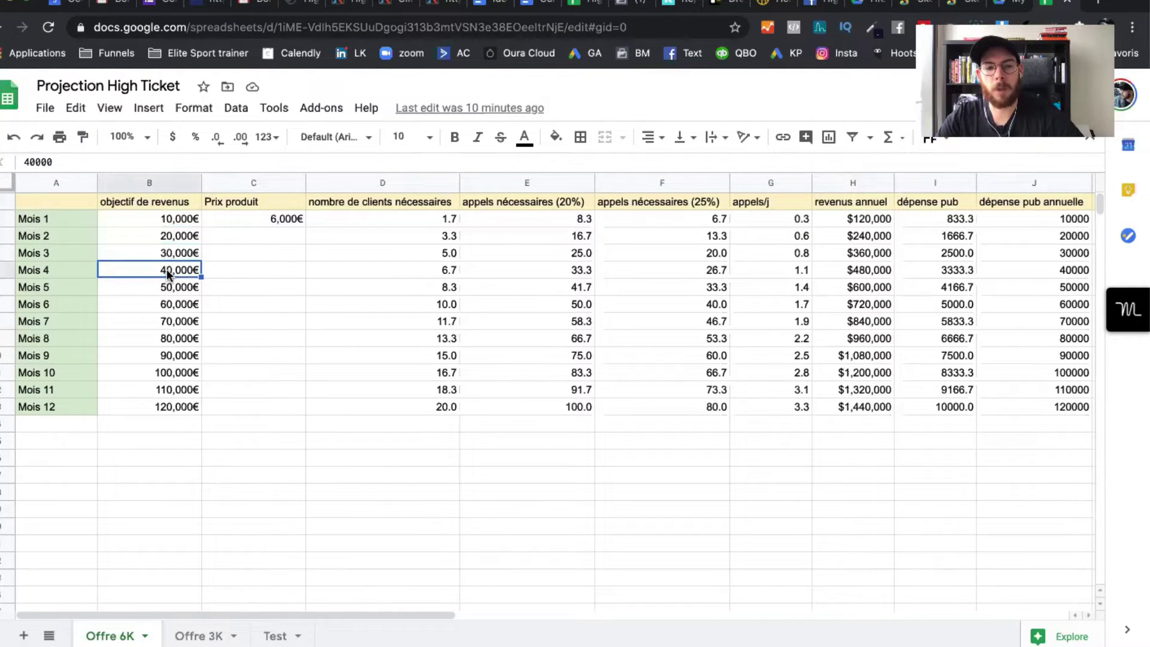
# Examine the cumulative annual revenue column, checking the formulas for the first four months and the rows around the one-year mark
pyautogui.hscroll(2, 477, 301)
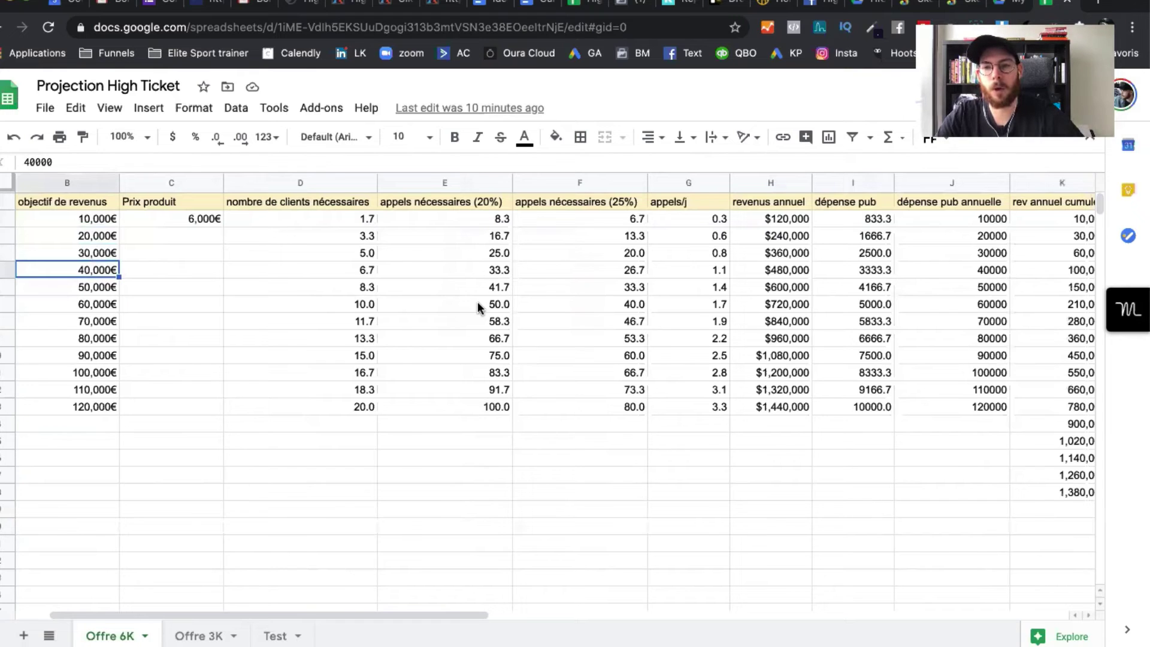
pyautogui.hscroll(2, 477, 300)
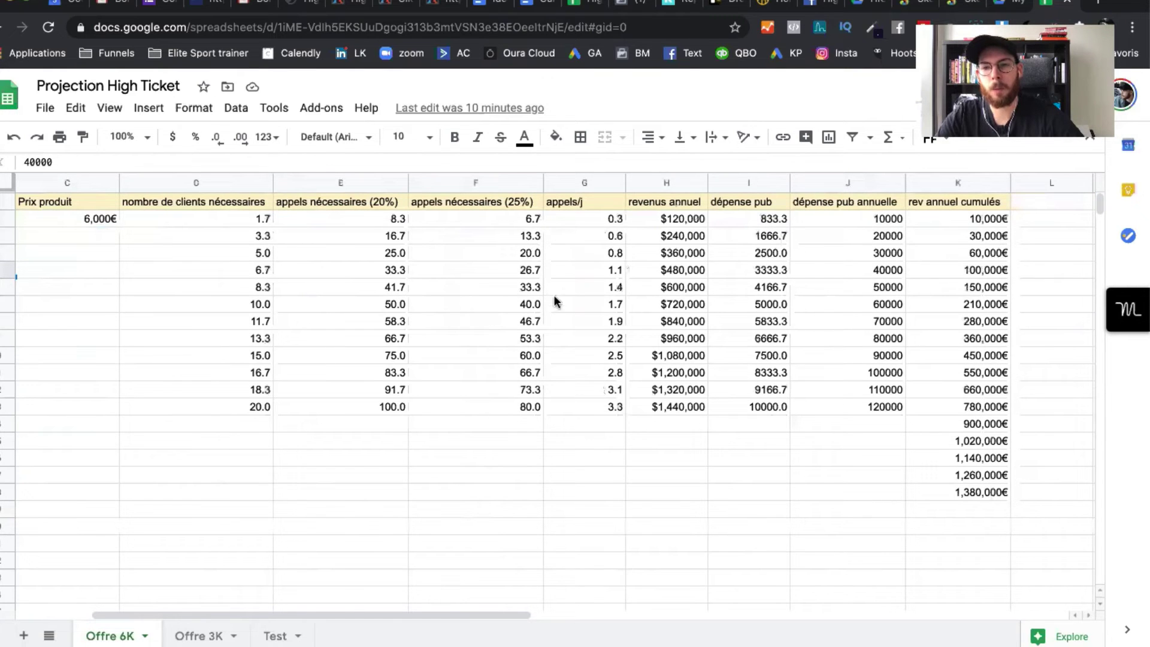
pyautogui.click(951, 219)
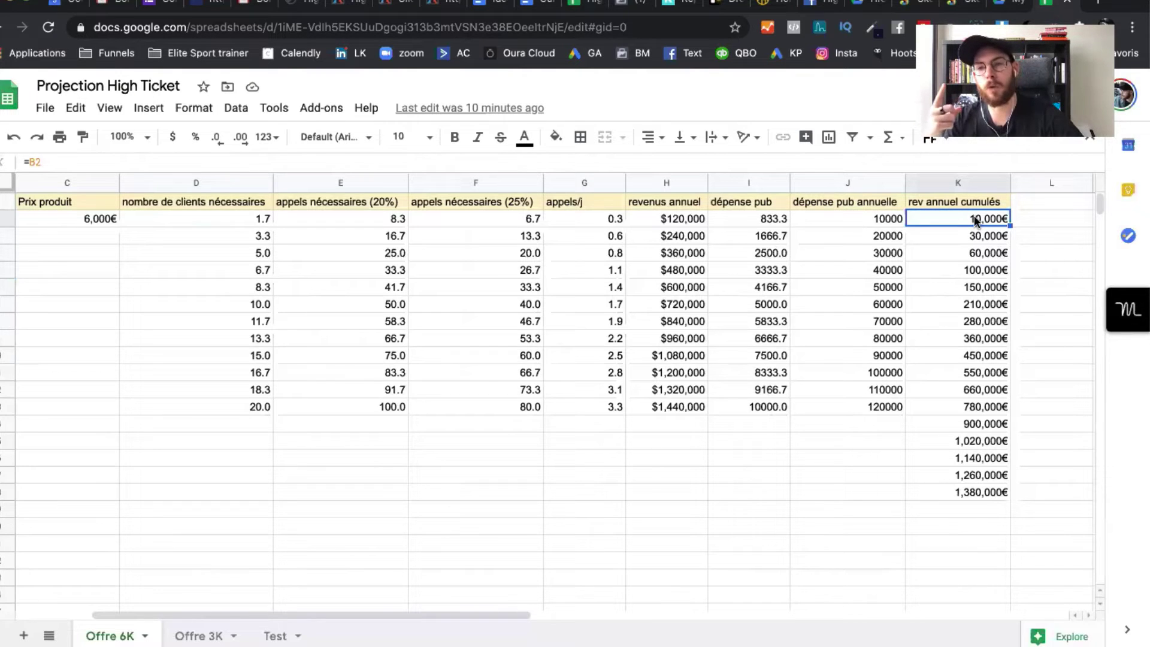
pyautogui.click(972, 236)
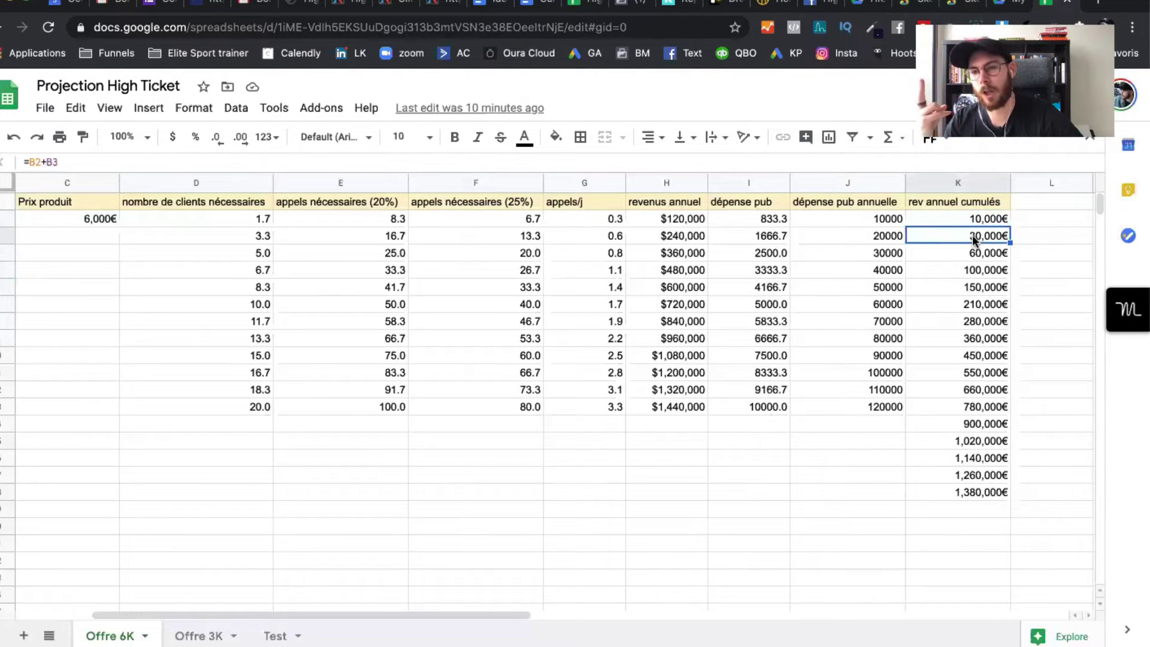
pyautogui.click(967, 253)
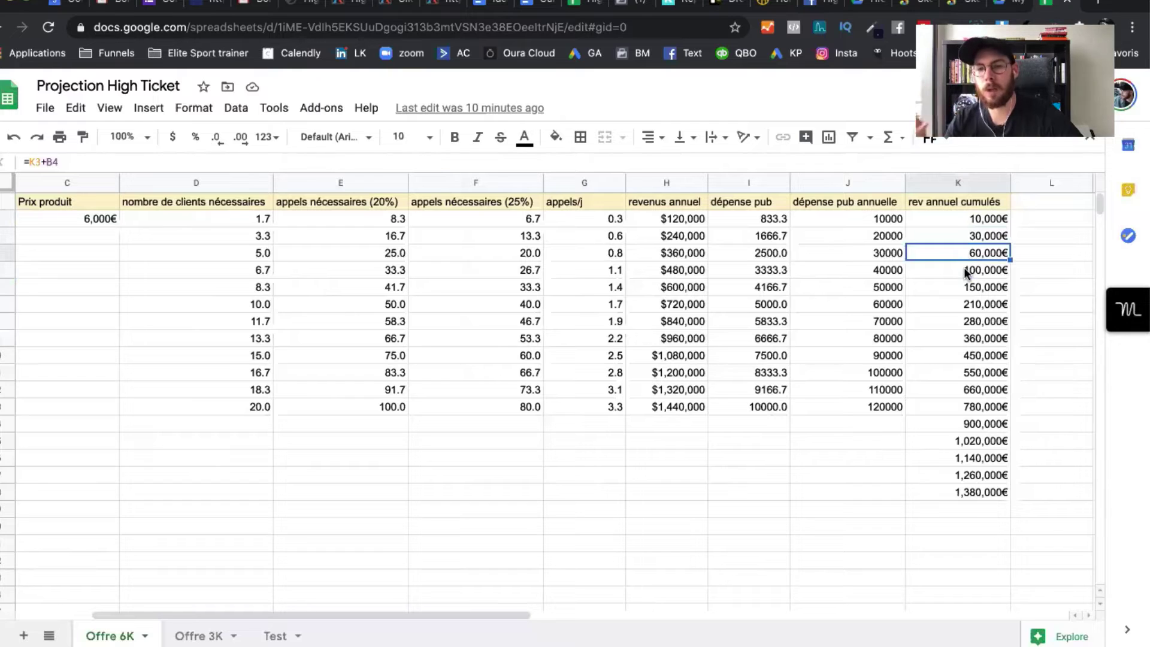
pyautogui.click(966, 271)
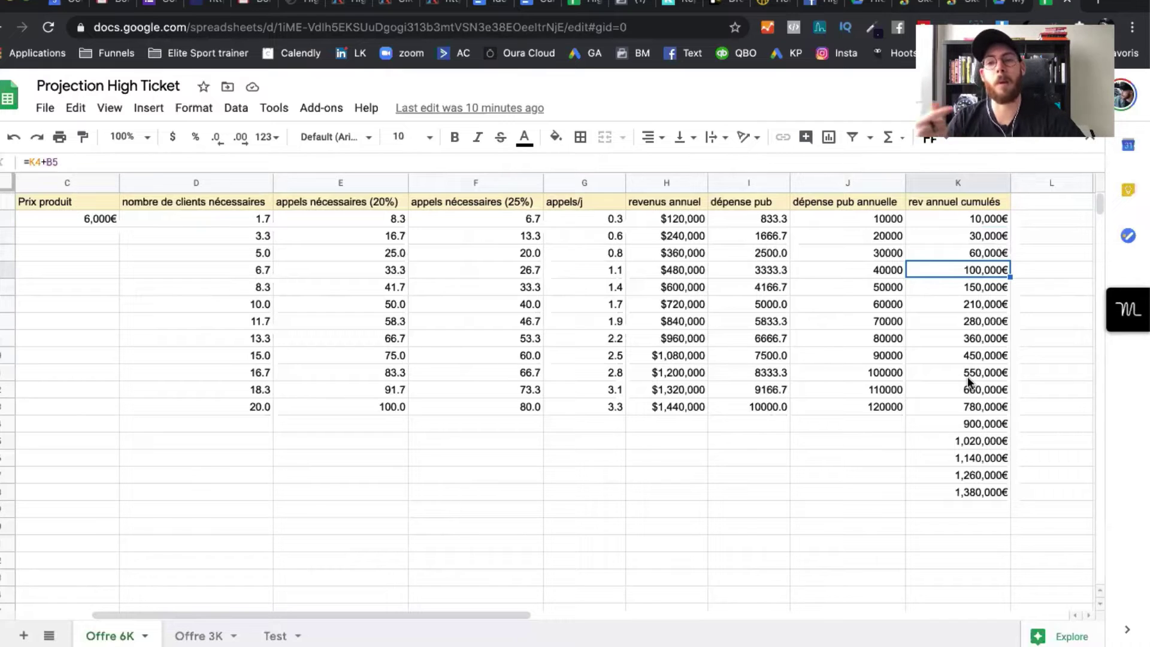
pyautogui.click(972, 440)
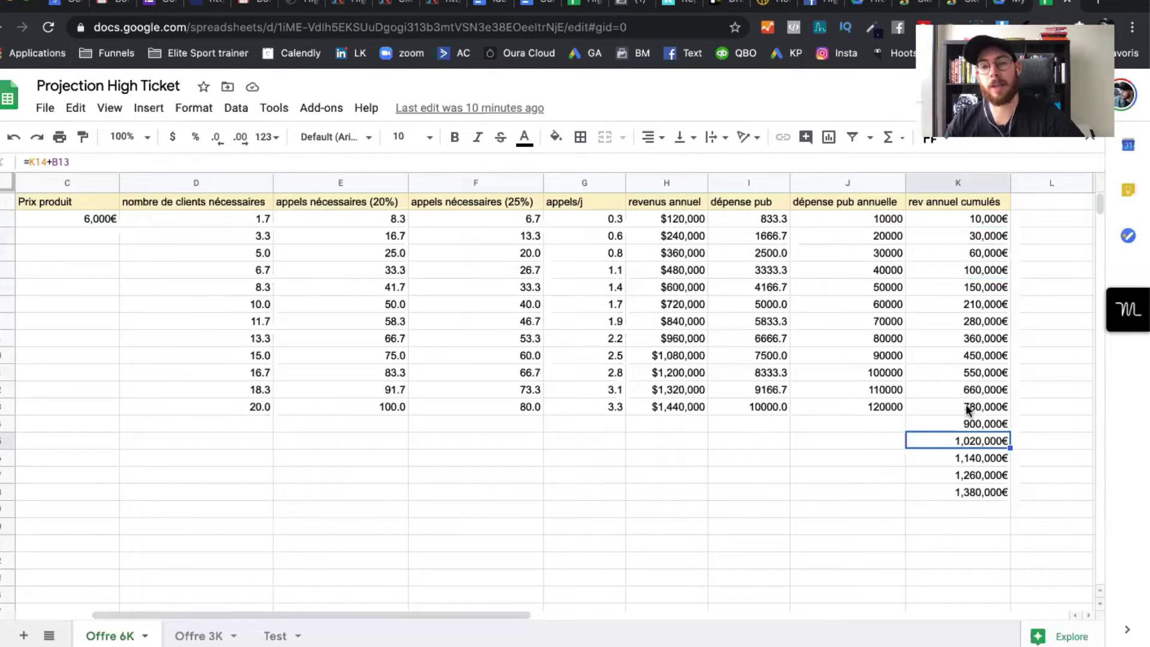
pyautogui.click(948, 409)
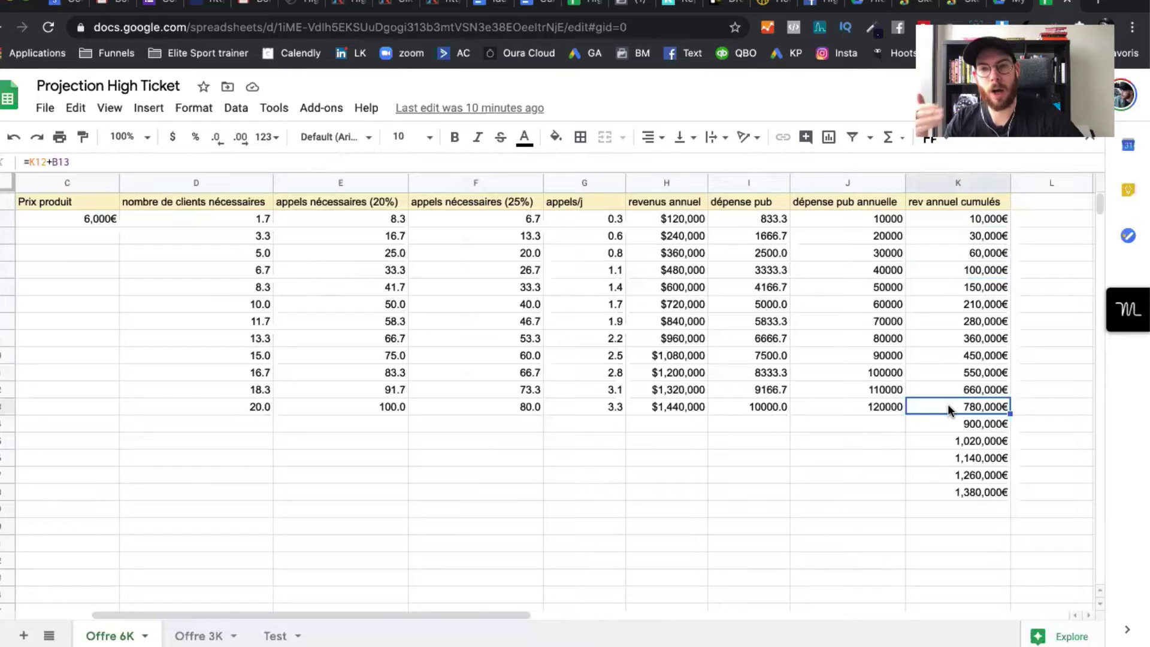
pyautogui.click(963, 425)
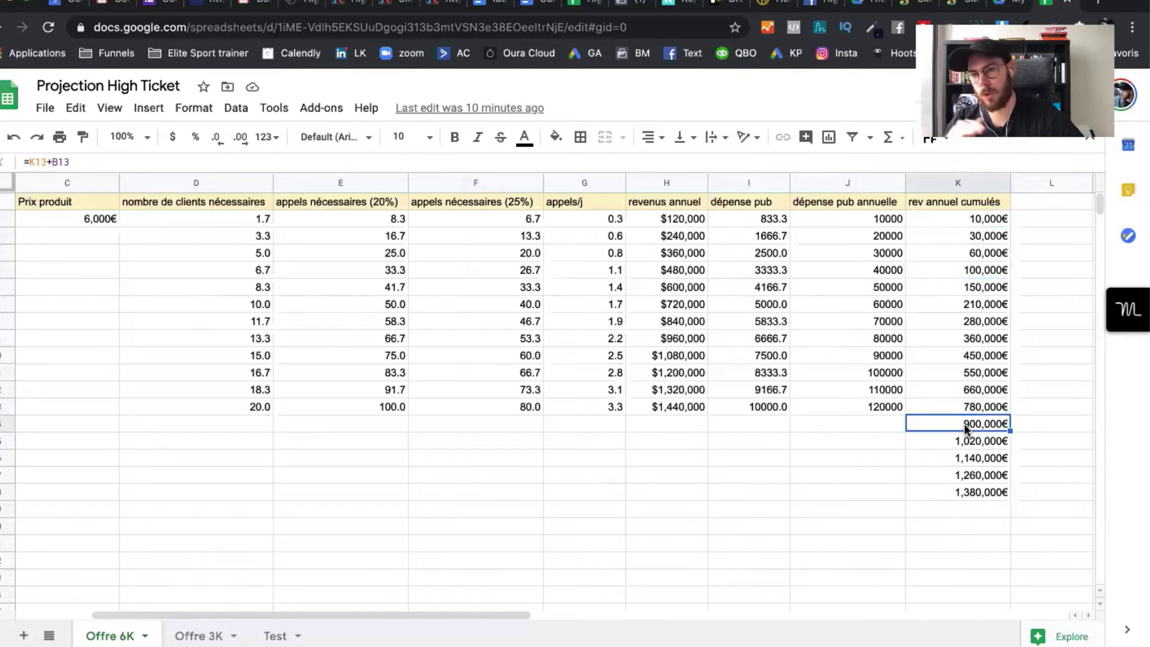
pyautogui.click(964, 442)
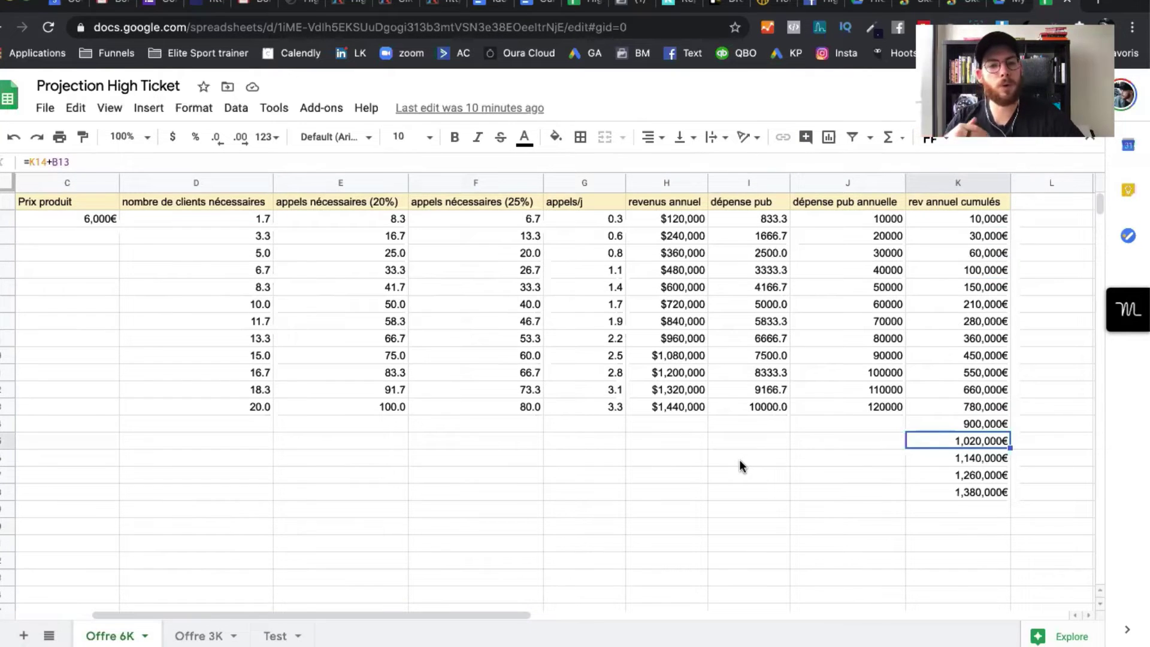
# Set the product price in the Mois 1 row to 3000
pyautogui.hscroll(-2, 740, 461)
pyautogui.hscroll(-2, 739, 461)
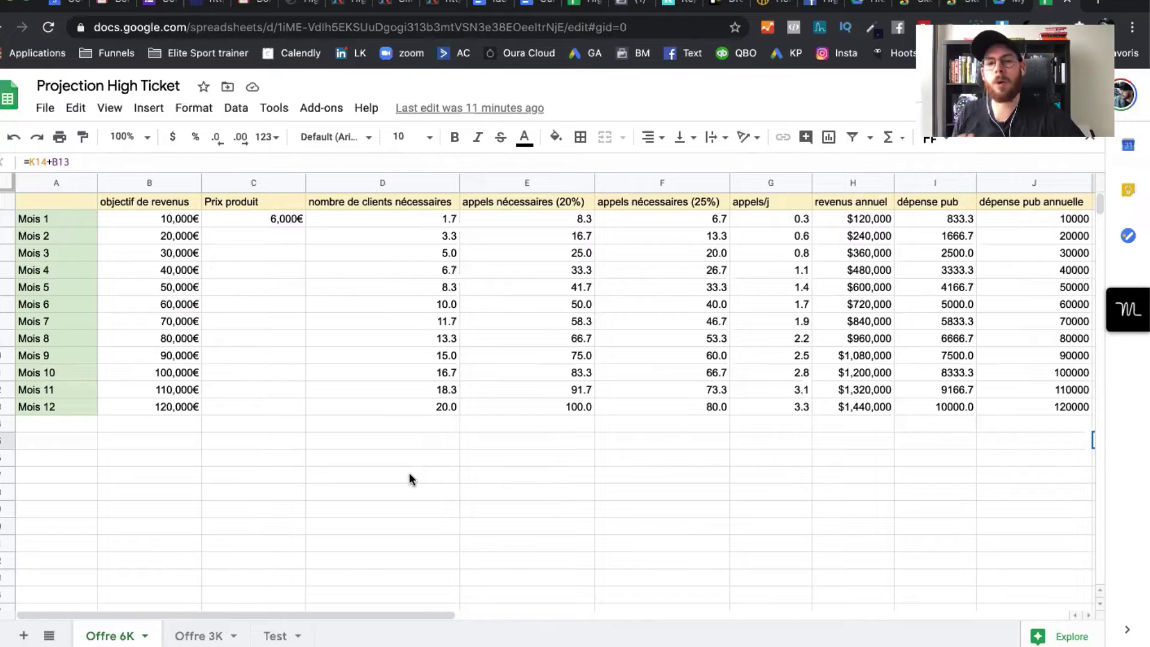
pyautogui.click(390, 216)
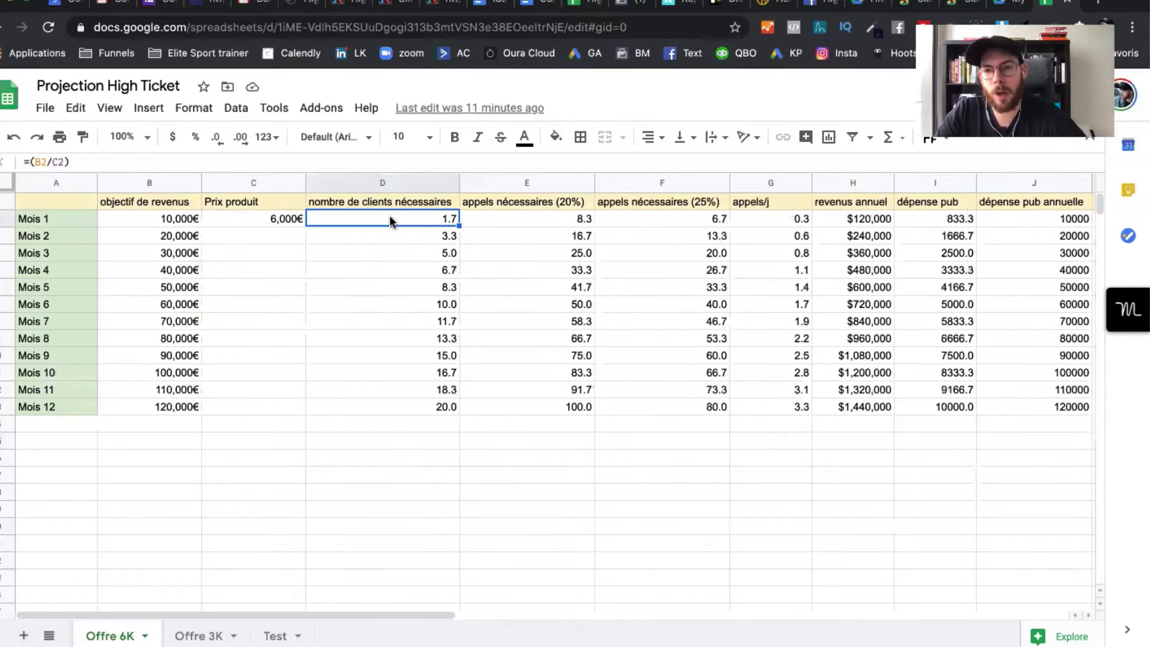
pyautogui.click(254, 218)
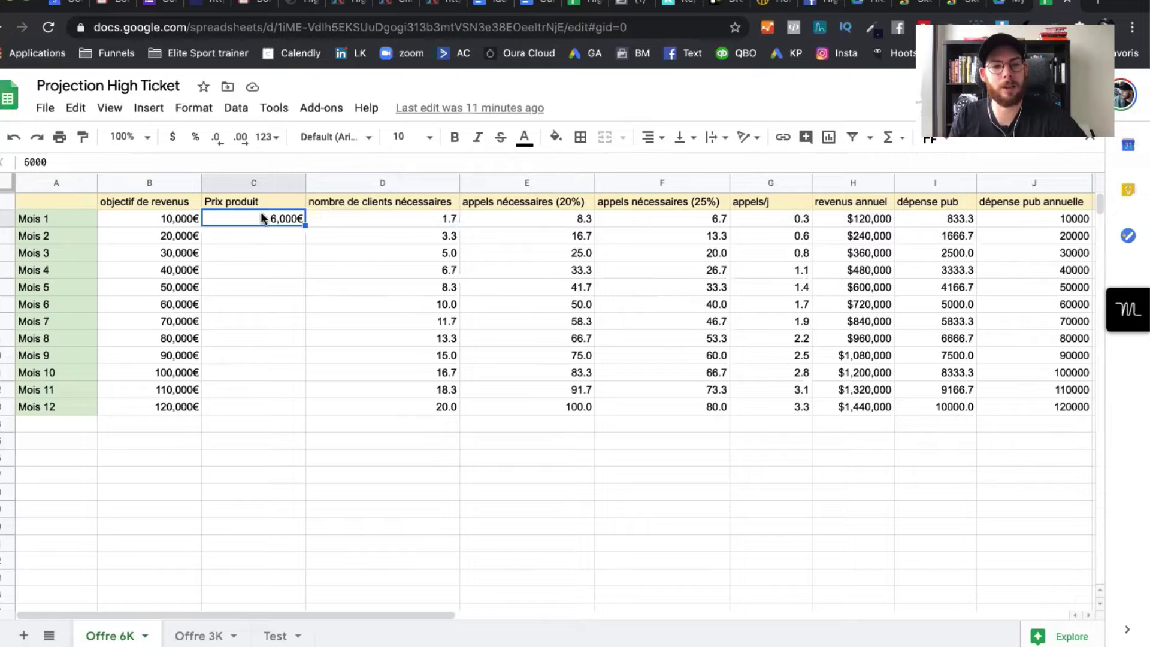
pyautogui.click(30, 162)
pyautogui.press('BackSpace')
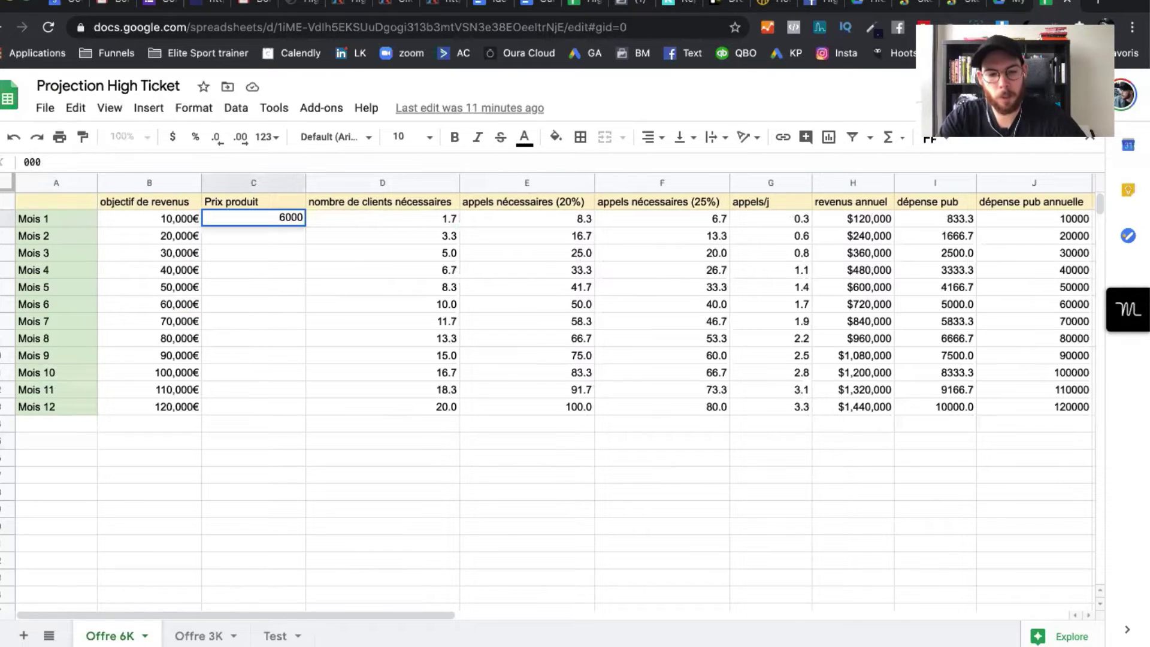
pyautogui.write('3')
pyautogui.press('Return')
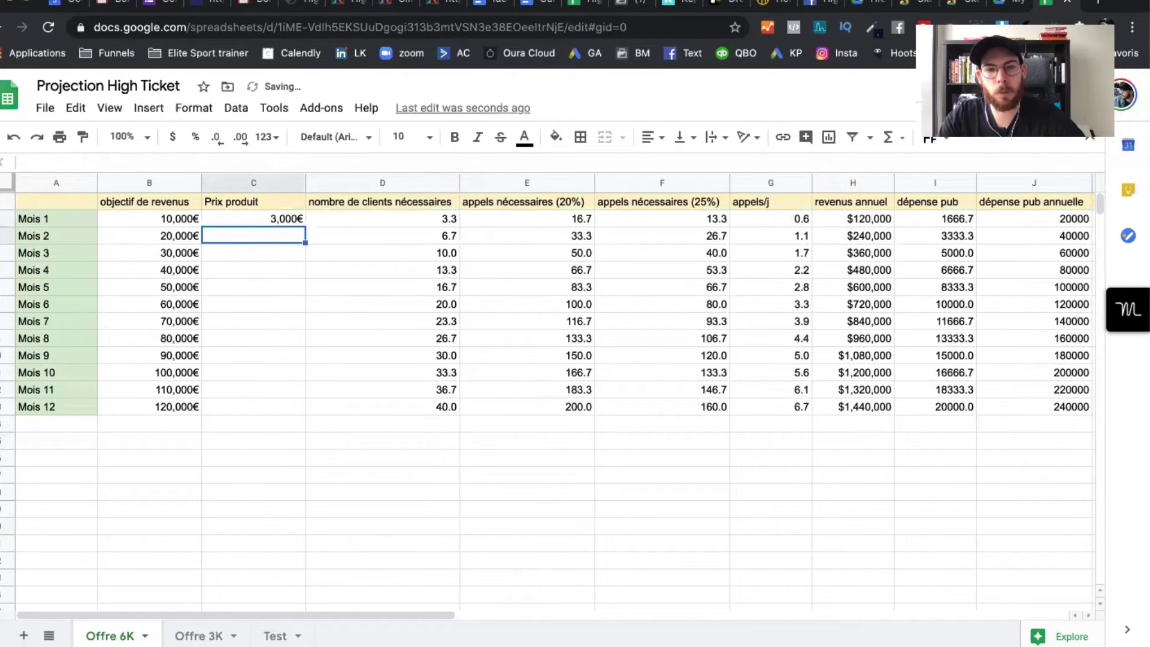
# Review the Mois 1 required clients formula against the revenue target and product price it depends on
pyautogui.click(369, 217)
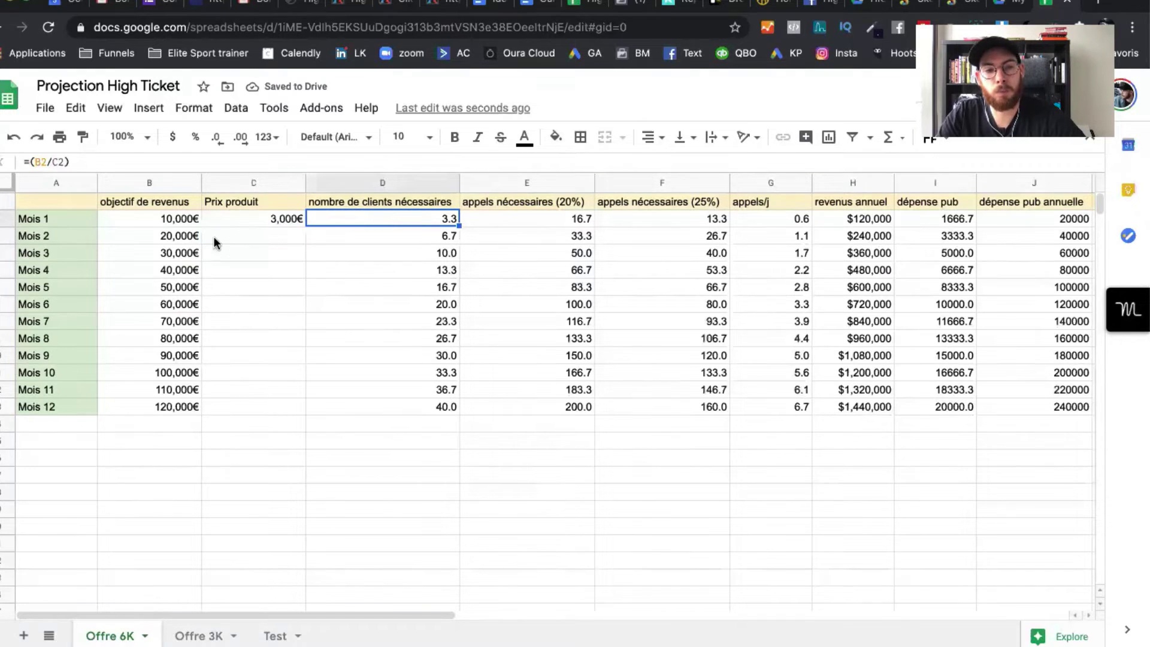
pyautogui.click(154, 217)
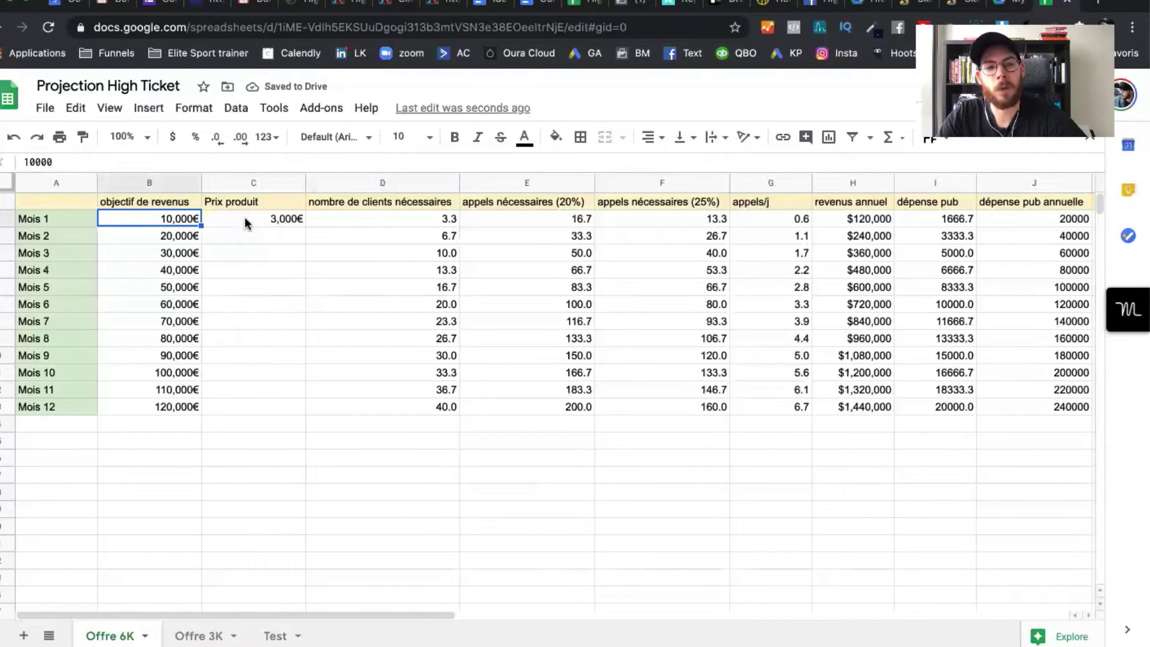
pyautogui.click(265, 219)
pyautogui.click(430, 221)
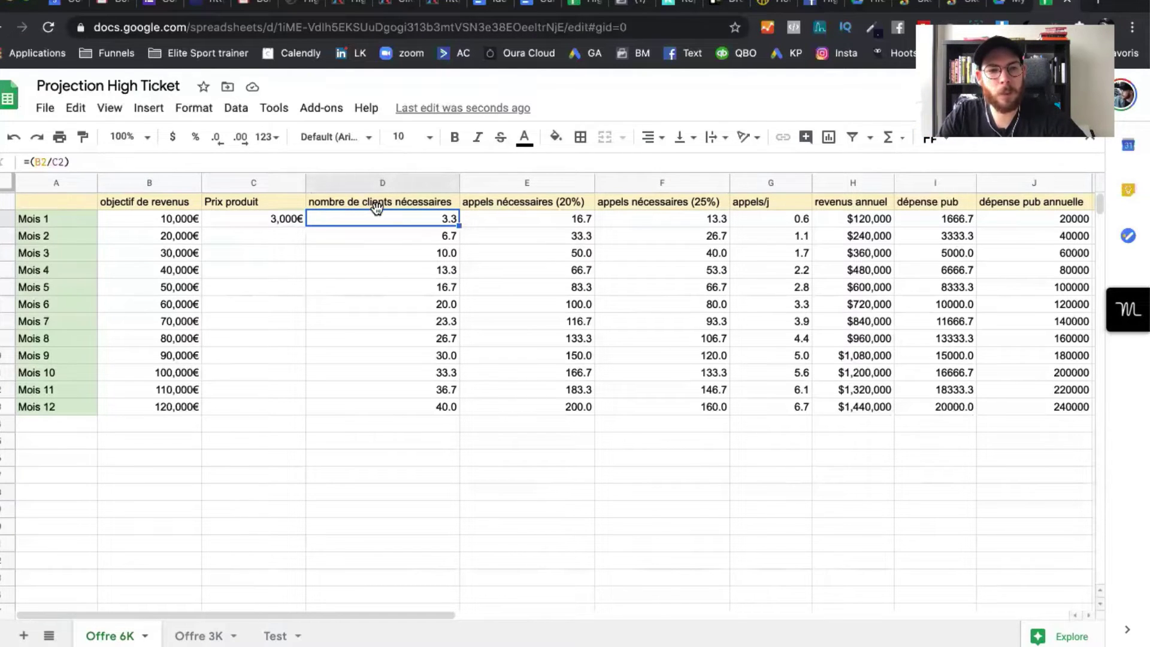
# Set the product price in the Mois 1 row to 6000
pyautogui.click(256, 226)
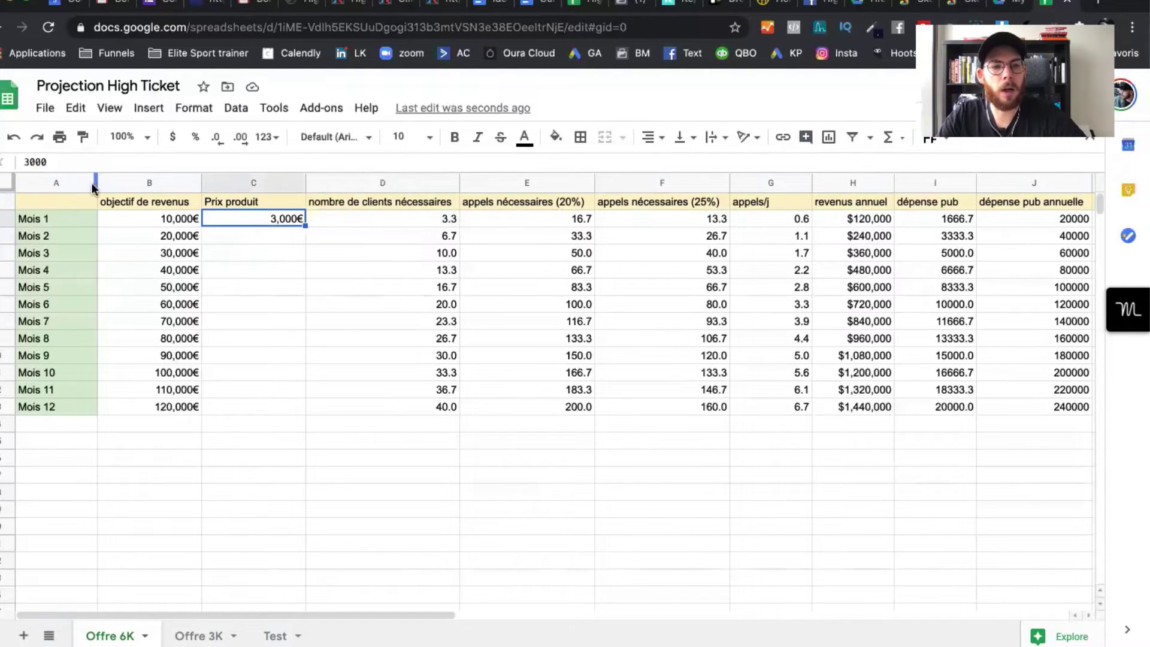
pyautogui.click(28, 161)
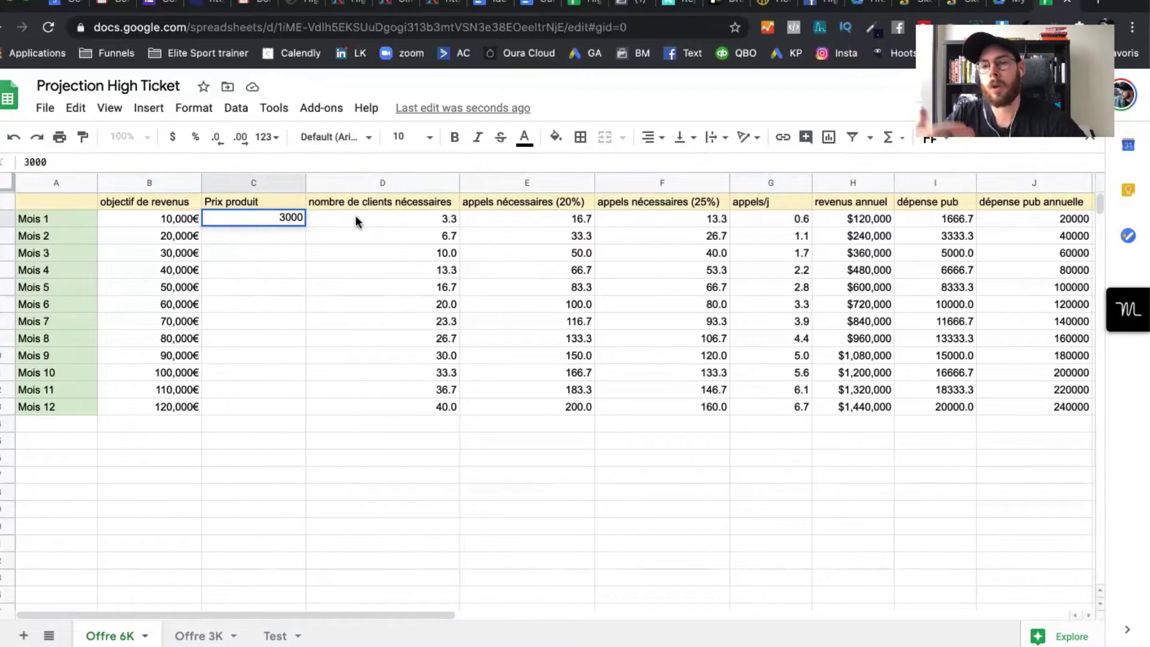
pyautogui.press('BackSpace')
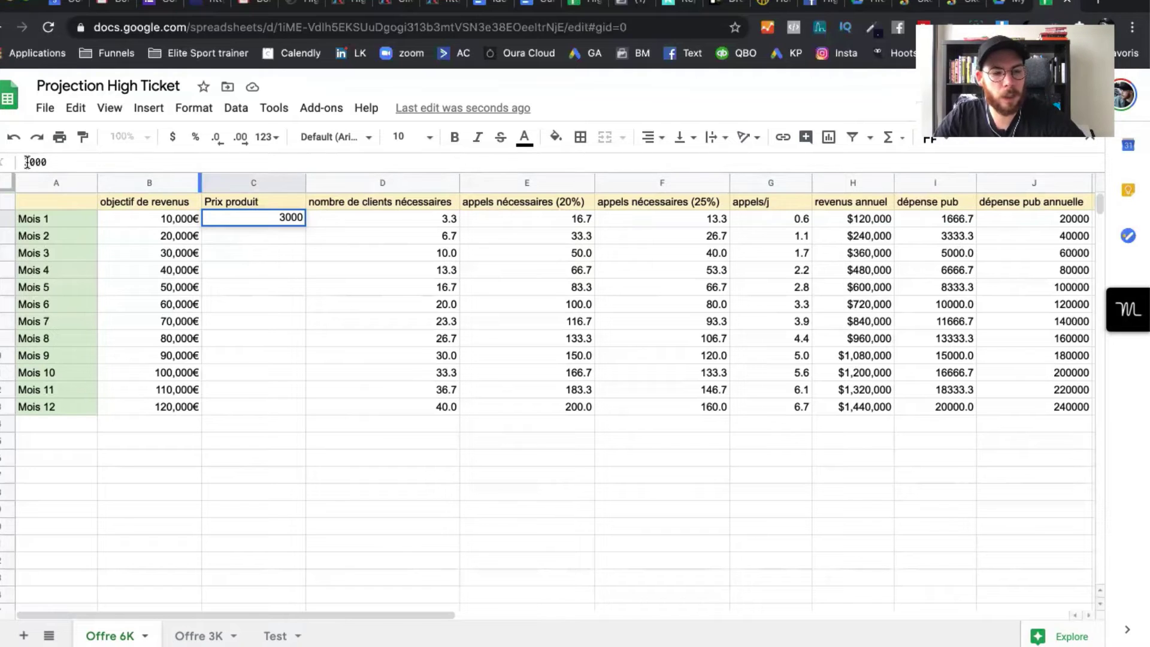
pyautogui.write('6')
pyautogui.press('Return')
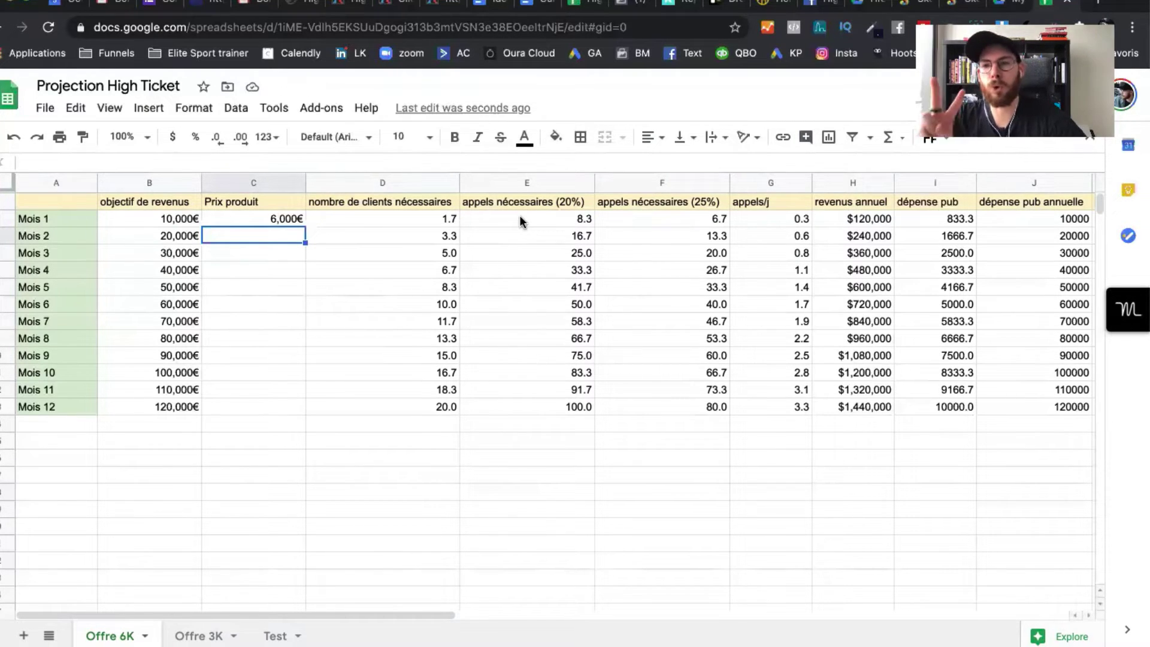
# Examine the calls needed columns at 20% and 25%, plus the Mois 1 formulas for calls at 25% and required clients
pyautogui.click(549, 200)
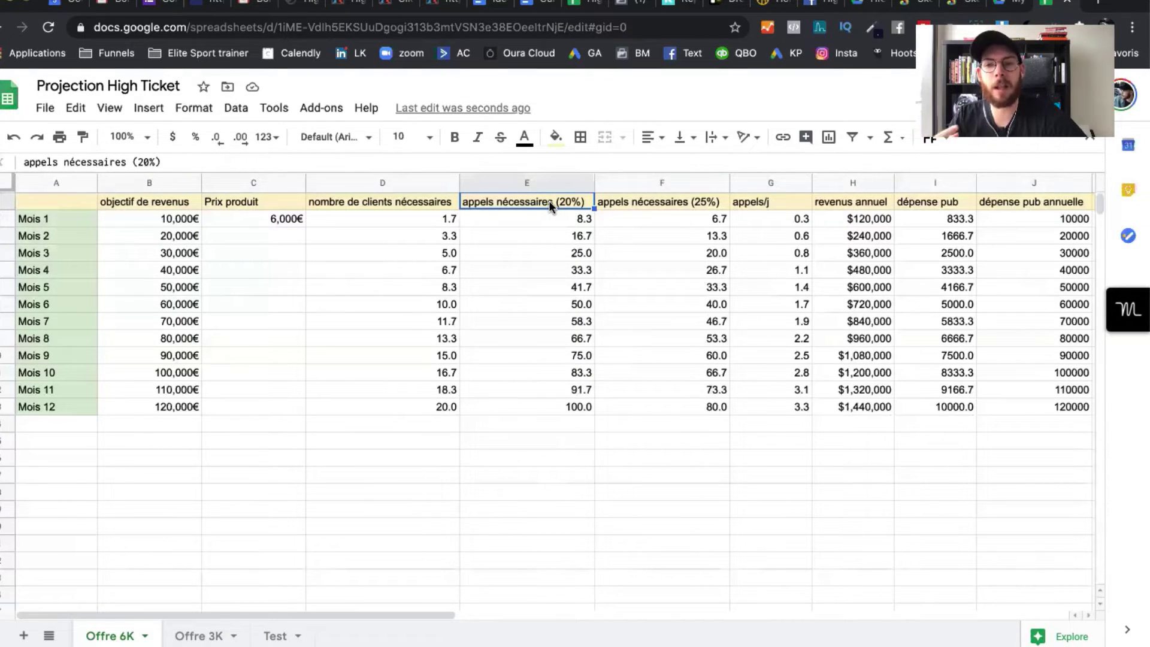
pyautogui.click(655, 200)
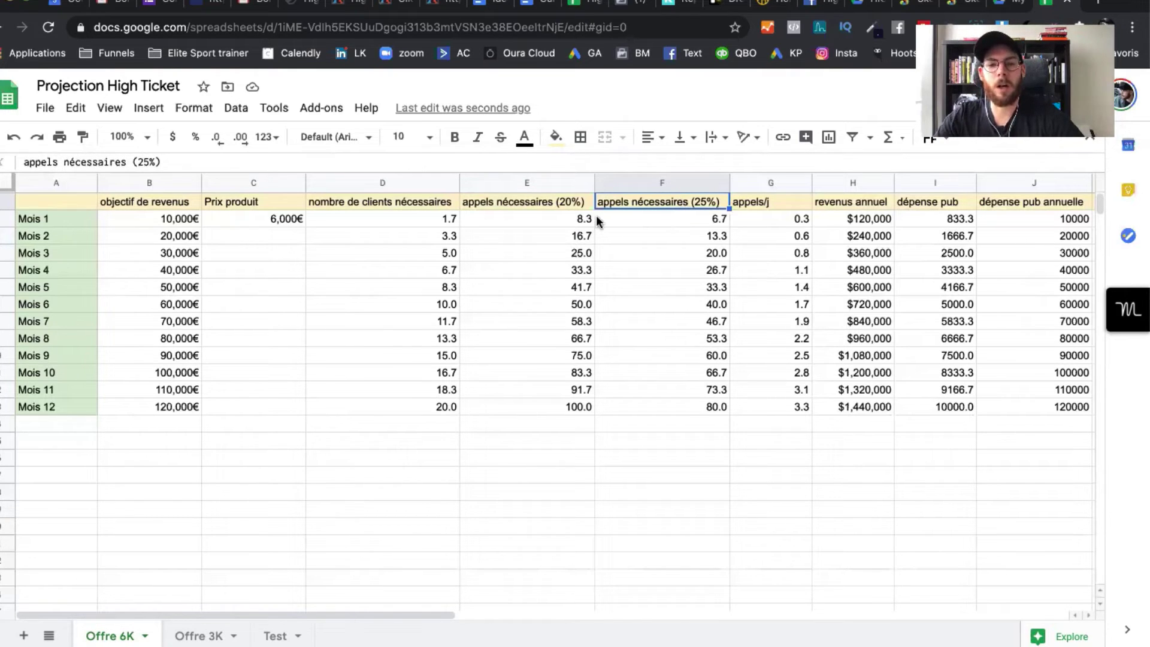
pyautogui.click(663, 220)
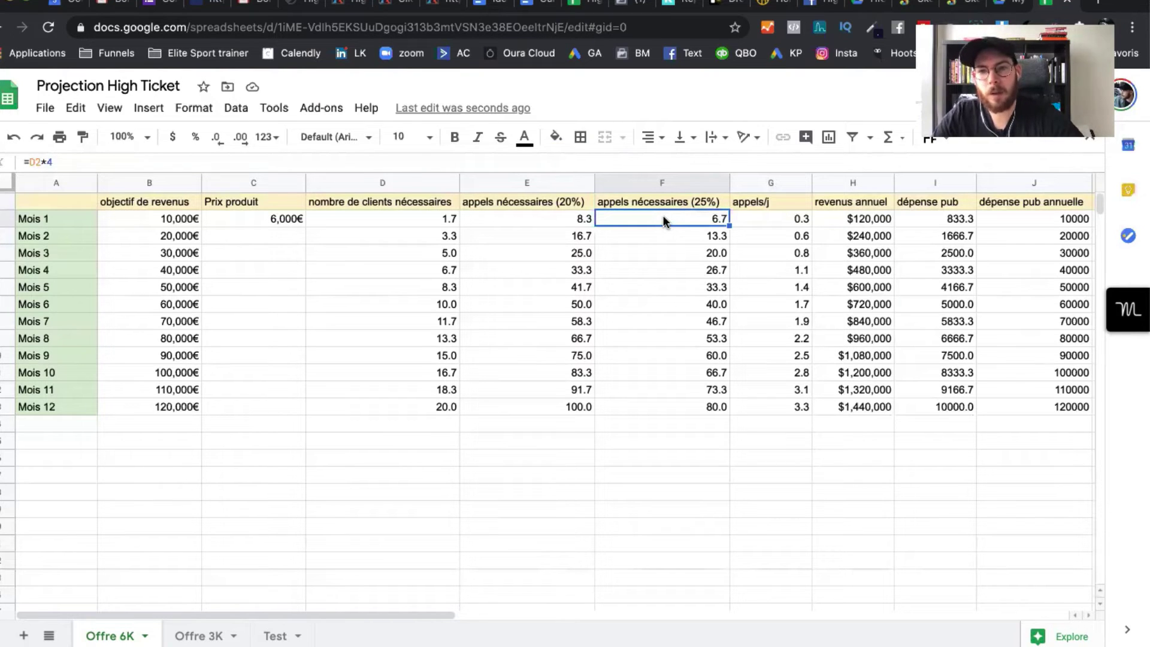
pyautogui.click(411, 221)
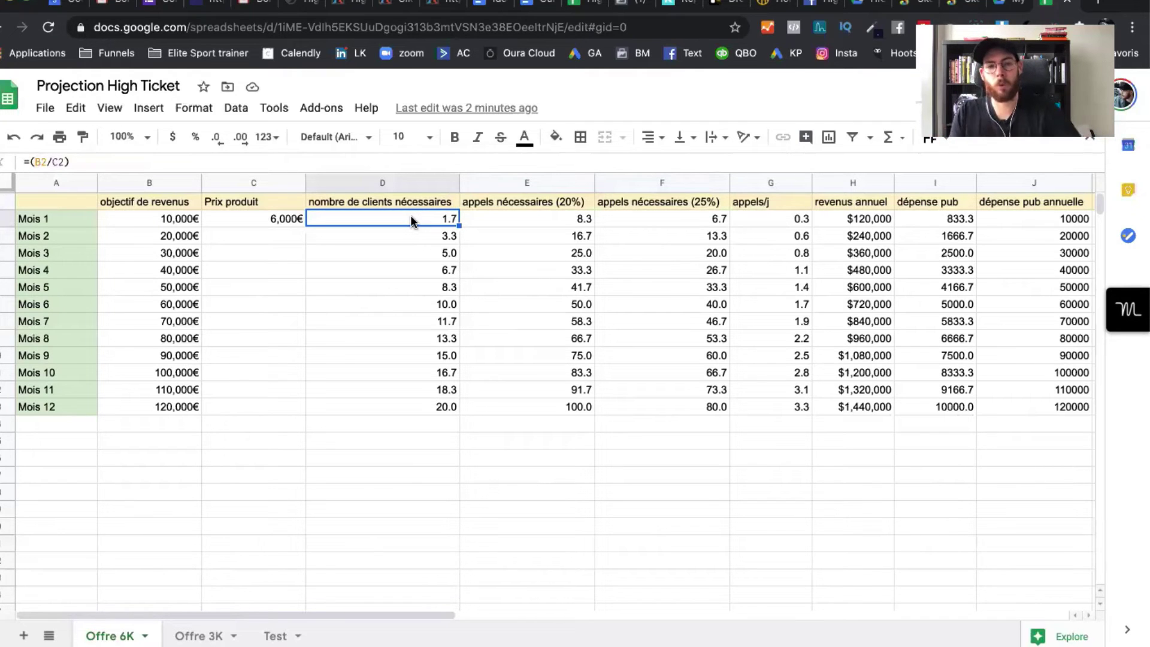
# Change the Mois 1 product price back to 3000
pyautogui.click(246, 216)
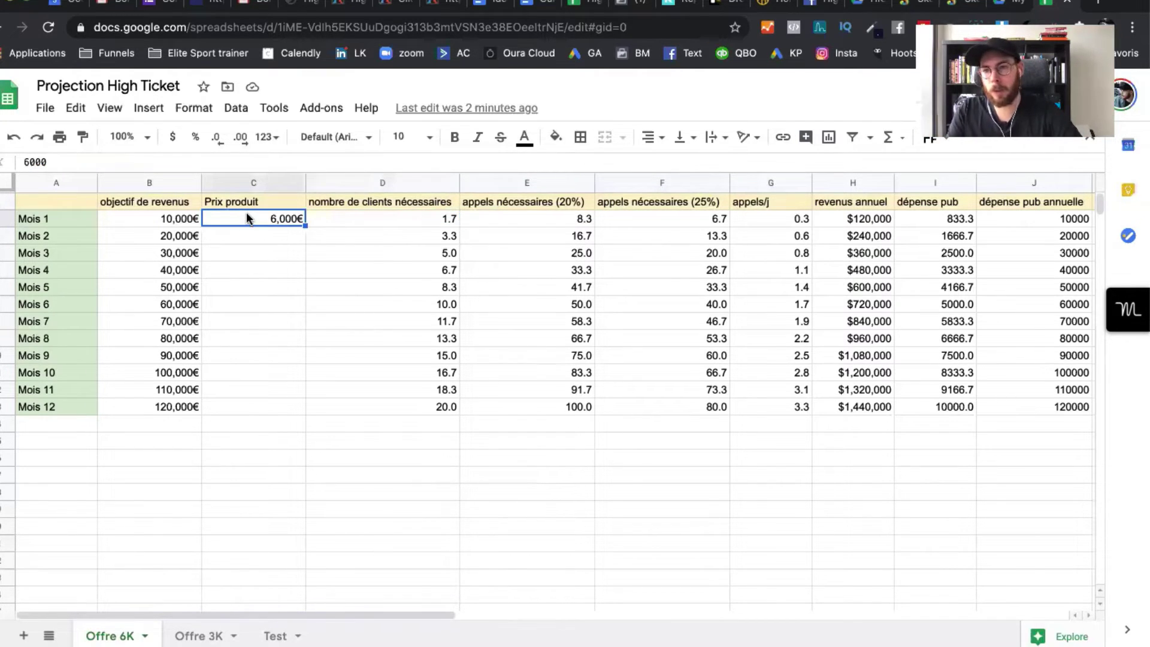
pyautogui.click(30, 160)
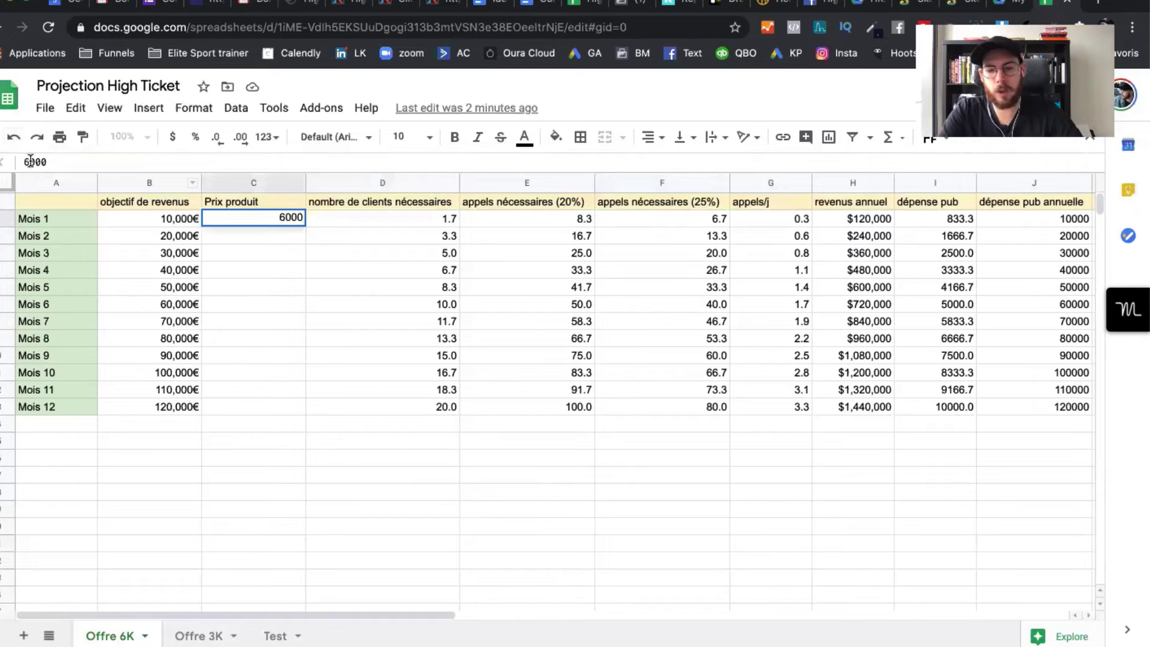
pyautogui.press('BackSpace')
pyautogui.write('3')
pyautogui.press('Return')
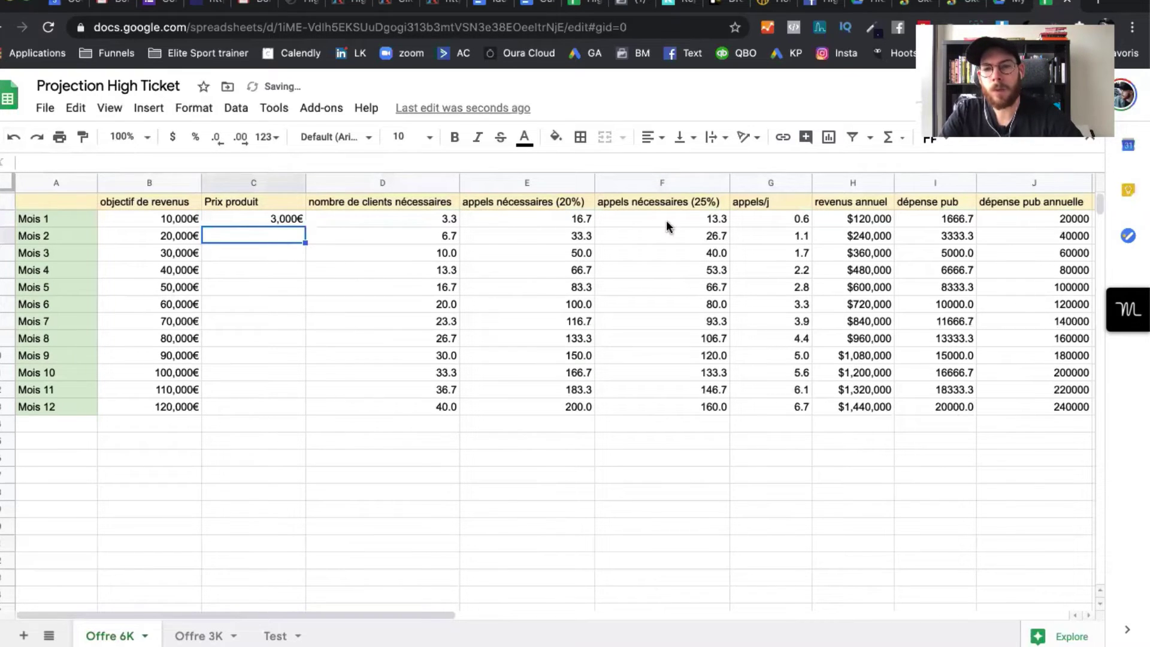
# Compare the Mois 1 calls needed at 25% and required clients with the product price and revenue target
pyautogui.click(666, 226)
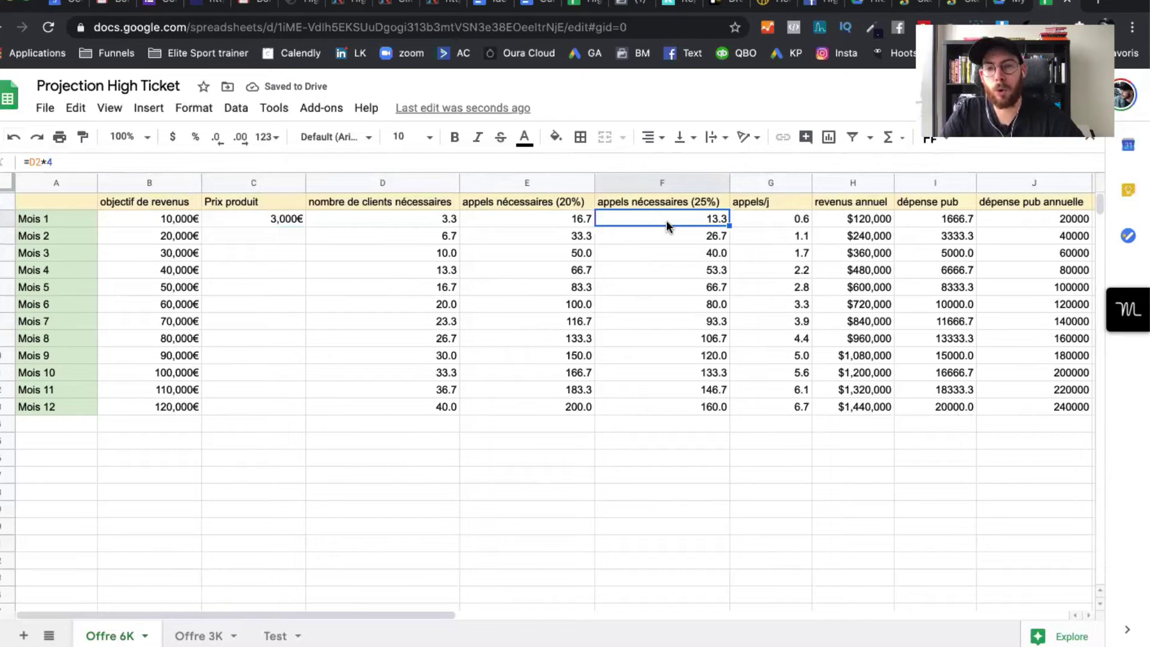
pyautogui.click(399, 221)
pyautogui.click(243, 216)
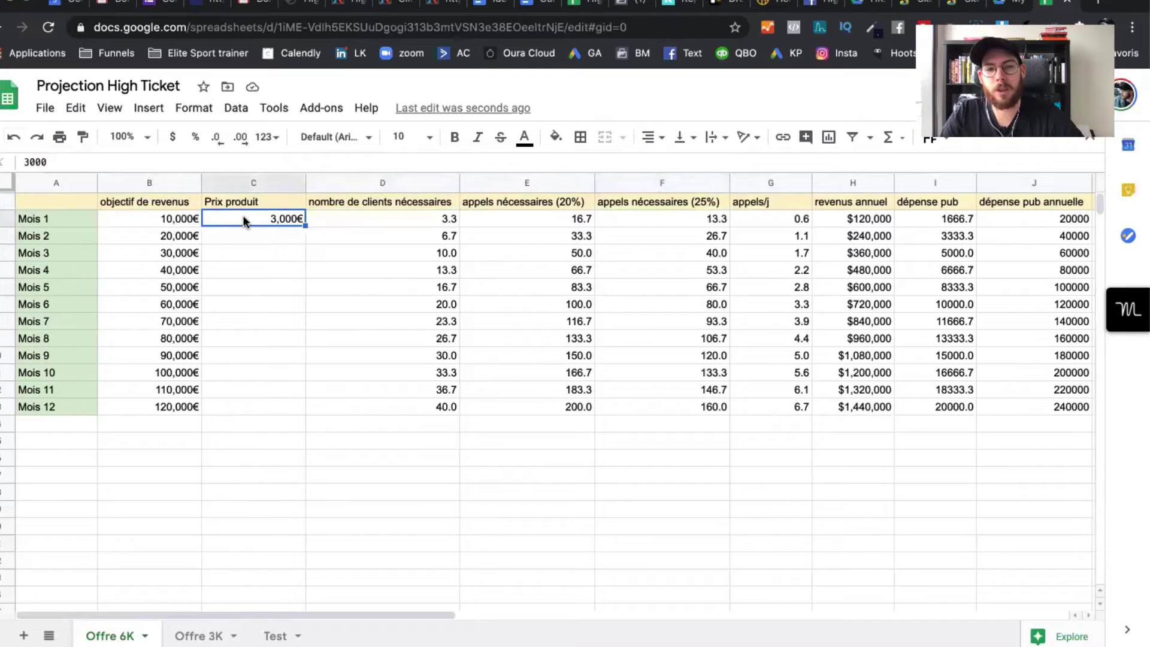
pyautogui.click(153, 218)
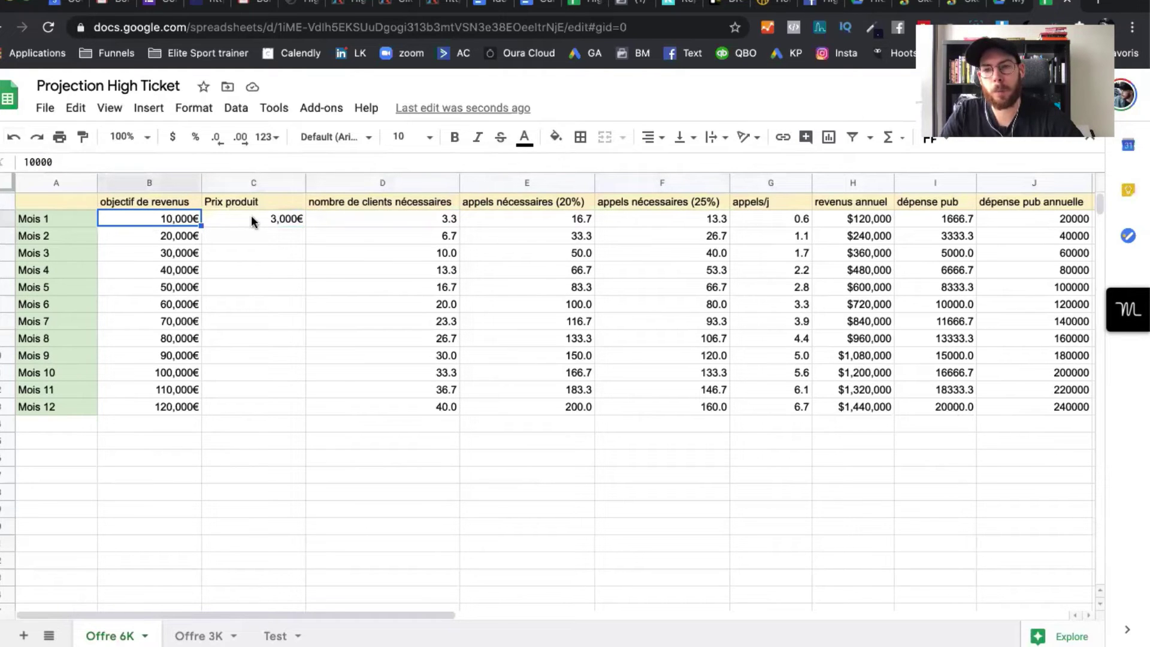
# Set the Mois 1 product price to 6000 again
pyautogui.click(251, 222)
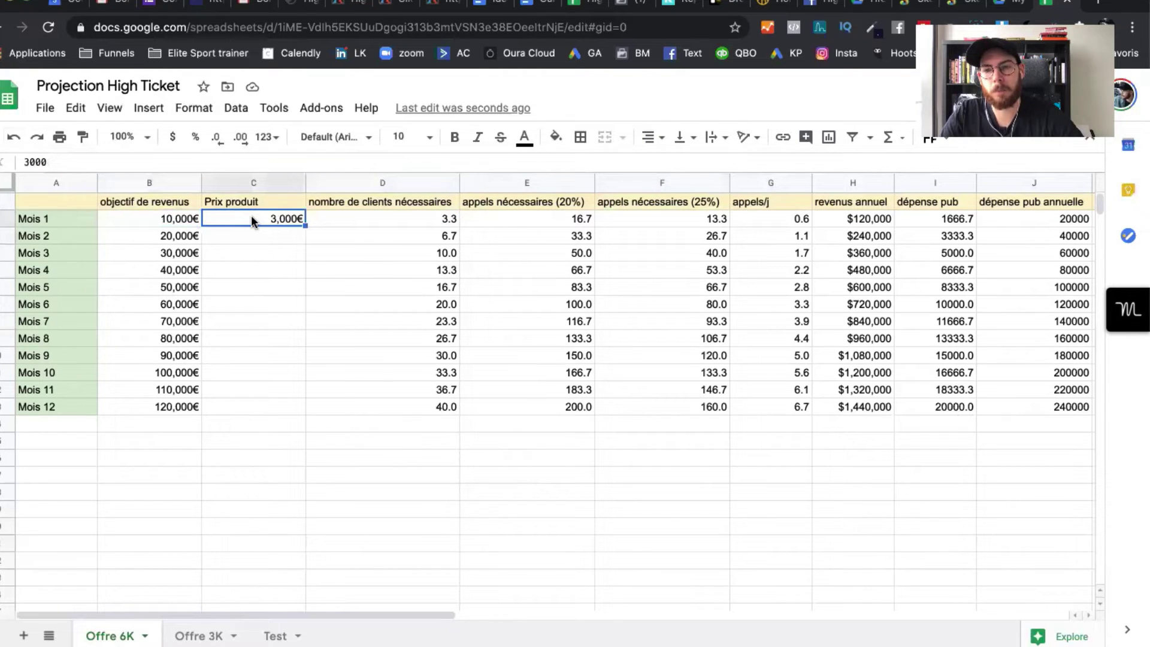
pyautogui.click(27, 161)
pyautogui.press('BackSpace')
pyautogui.write('6')
pyautogui.press('Return')
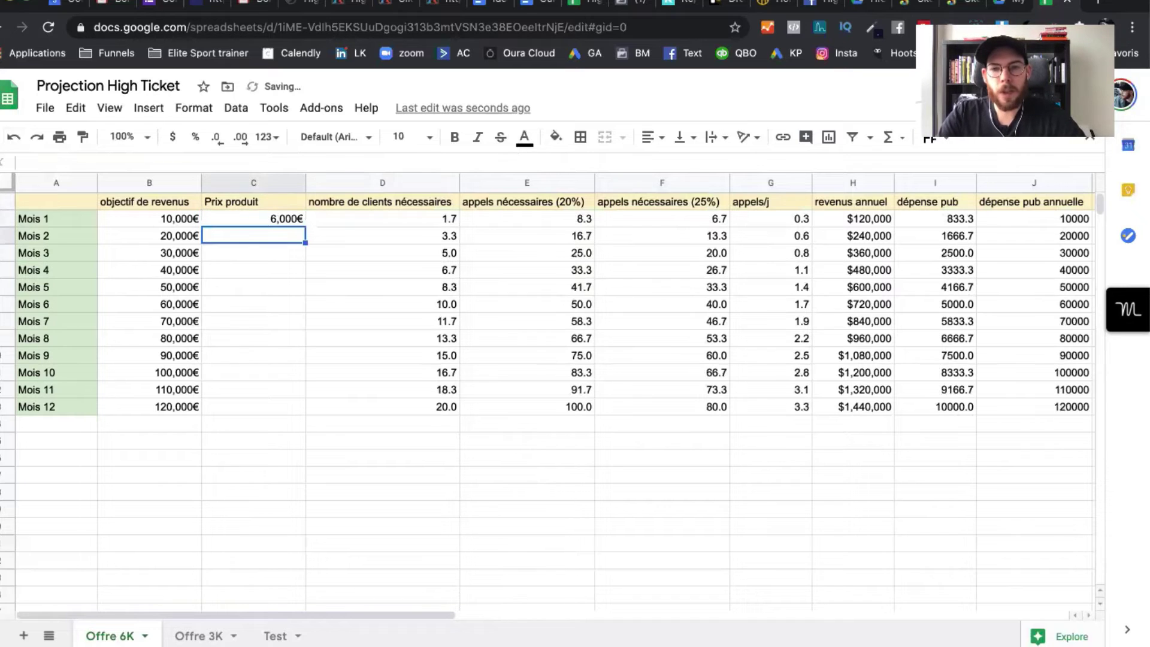
# Examine the Mois 1 formulas for calls per day, ad spend, required clients and calls needed at 25%
pyautogui.click(795, 221)
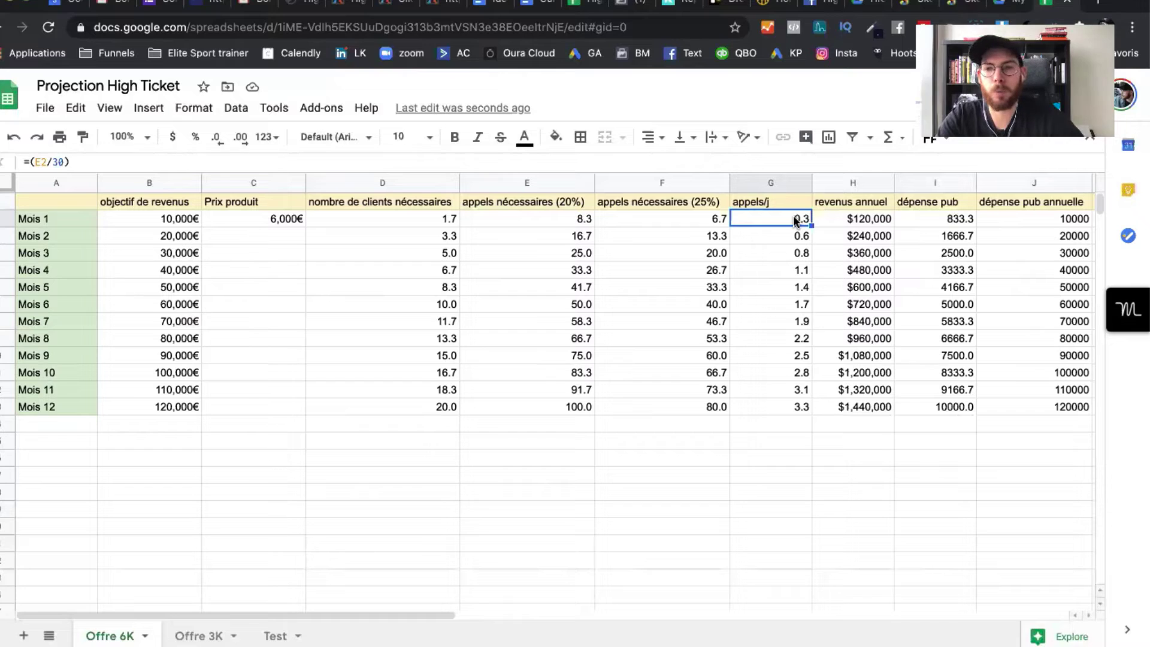
pyautogui.click(930, 220)
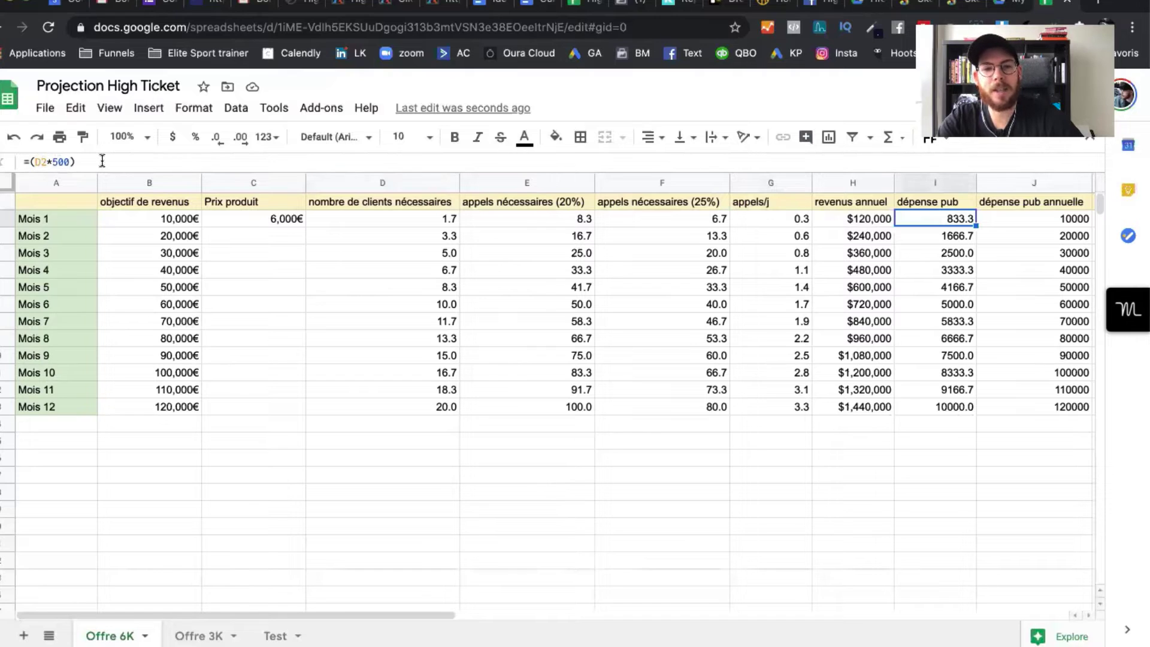
pyautogui.click(426, 219)
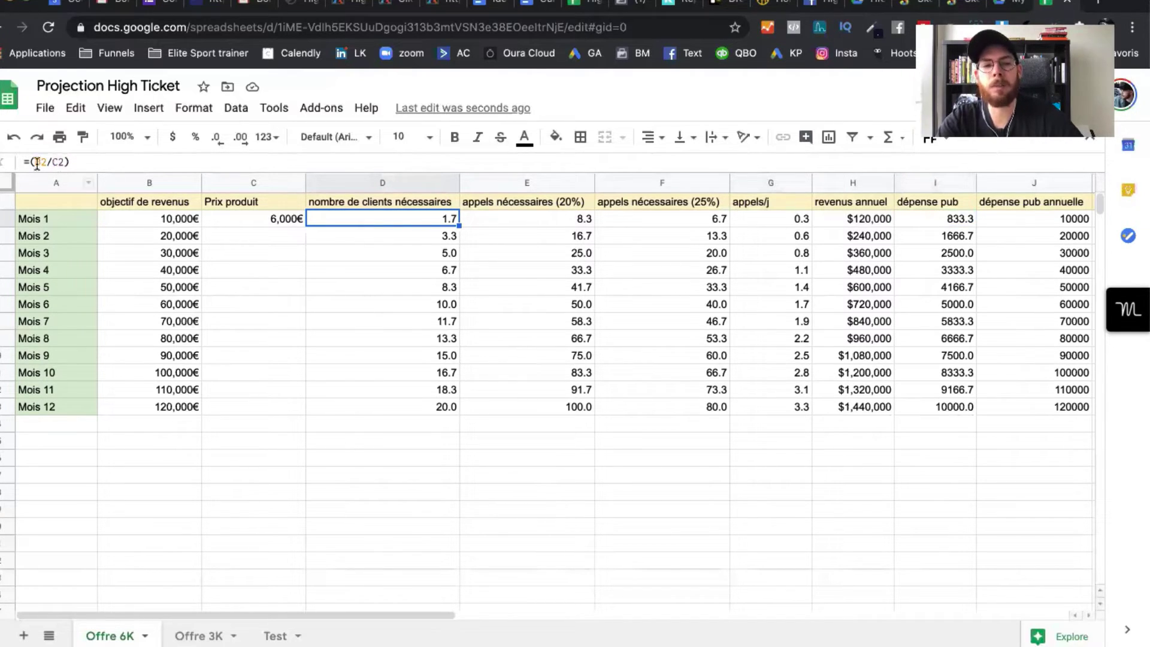
pyautogui.click(931, 222)
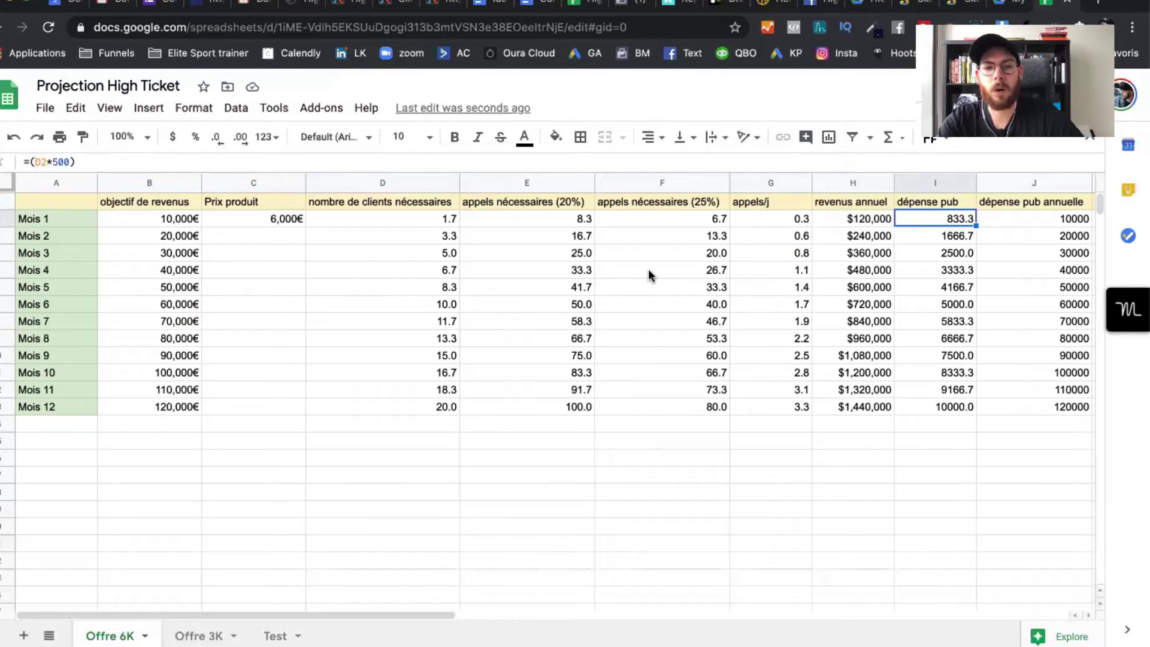
pyautogui.click(429, 220)
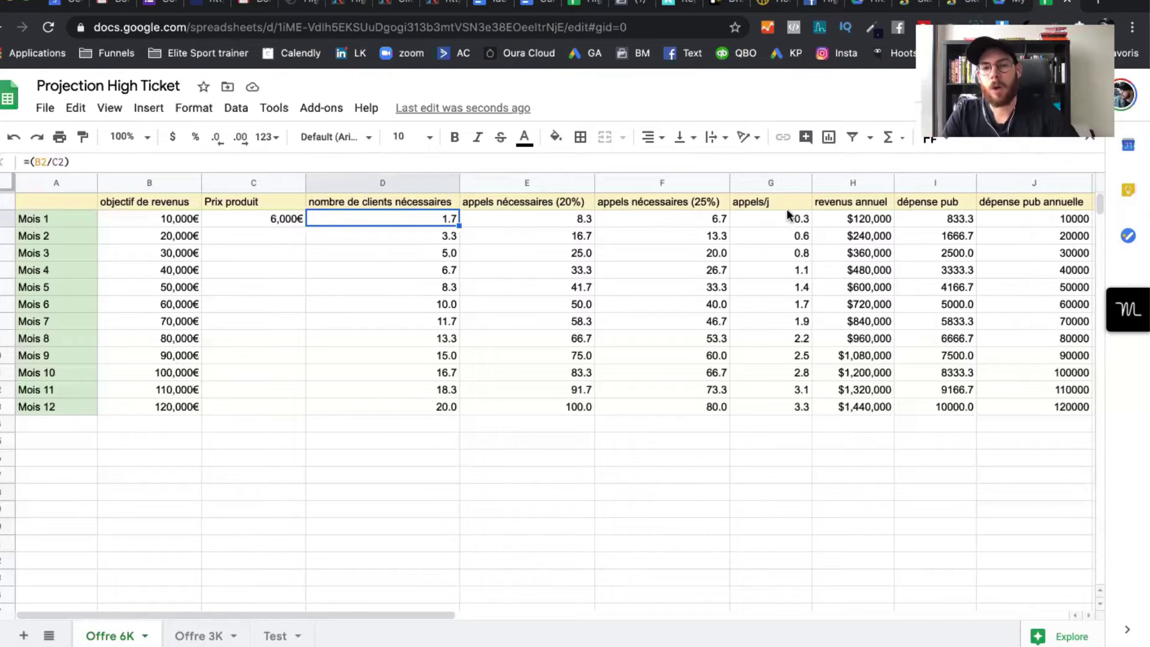
pyautogui.click(681, 220)
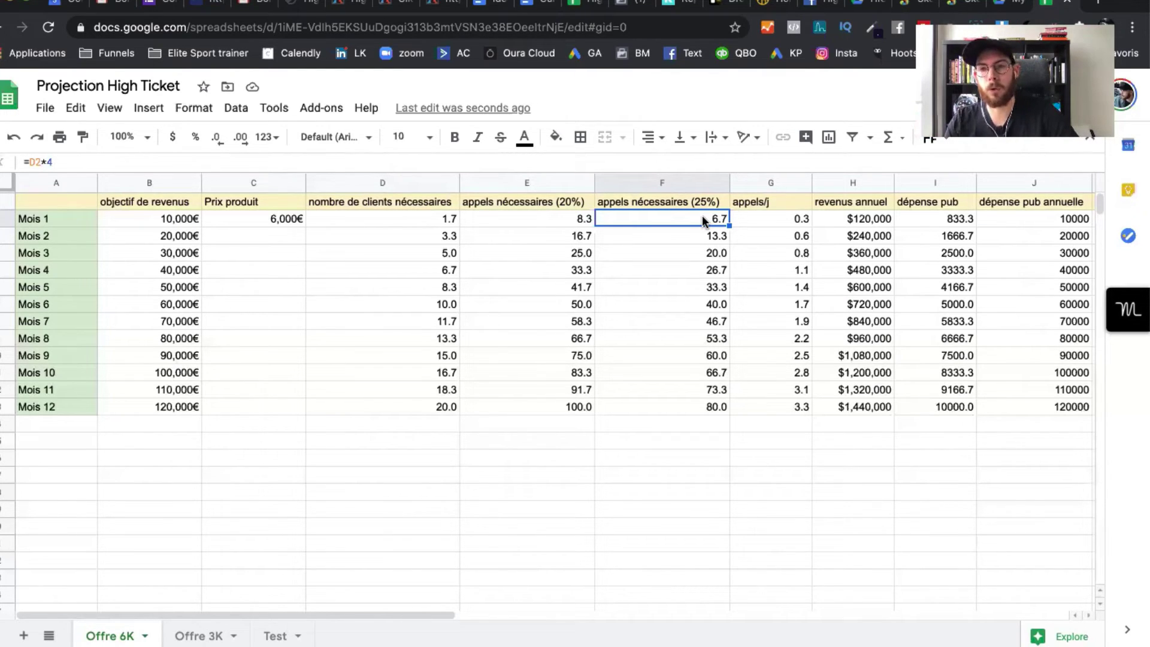
# Change the Mois 1 ad spend formula to =(D2*1000), for an acquisition cost of 1000 per client
pyautogui.click(920, 219)
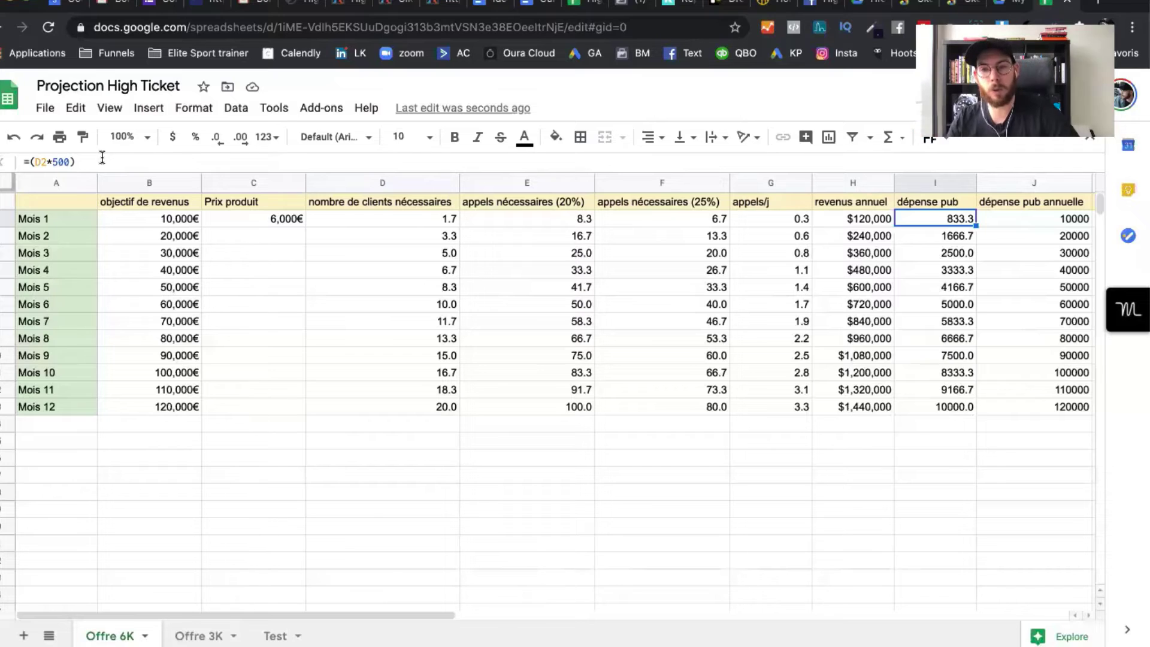
pyautogui.click(65, 161)
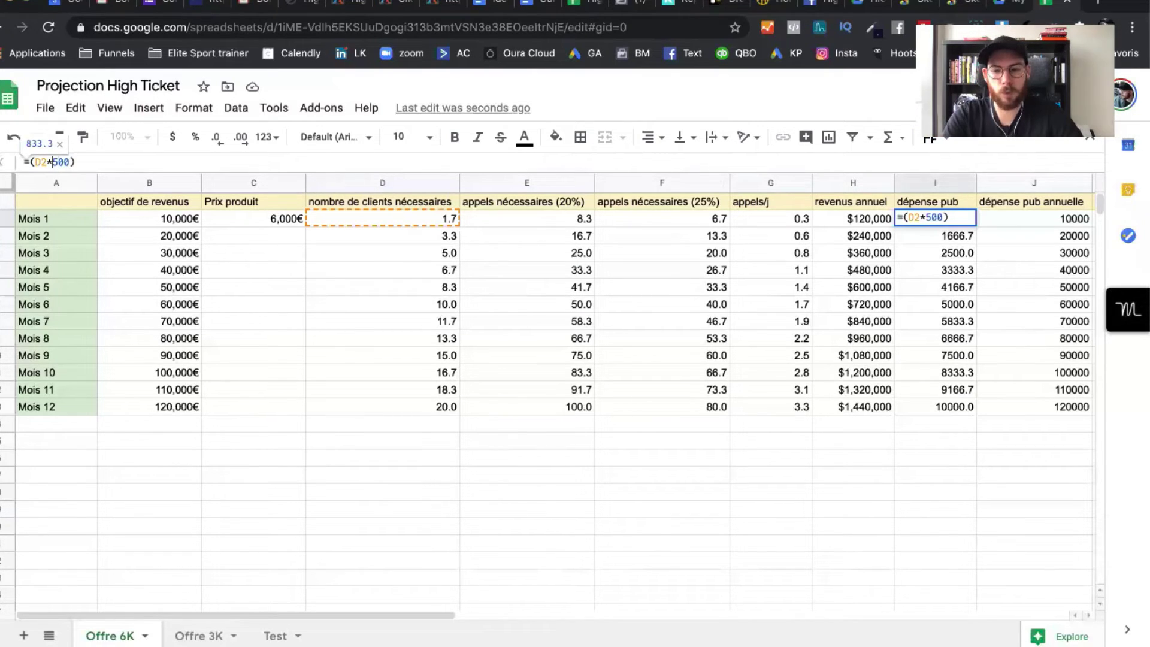
pyautogui.press('BackSpace')
pyautogui.write('10')
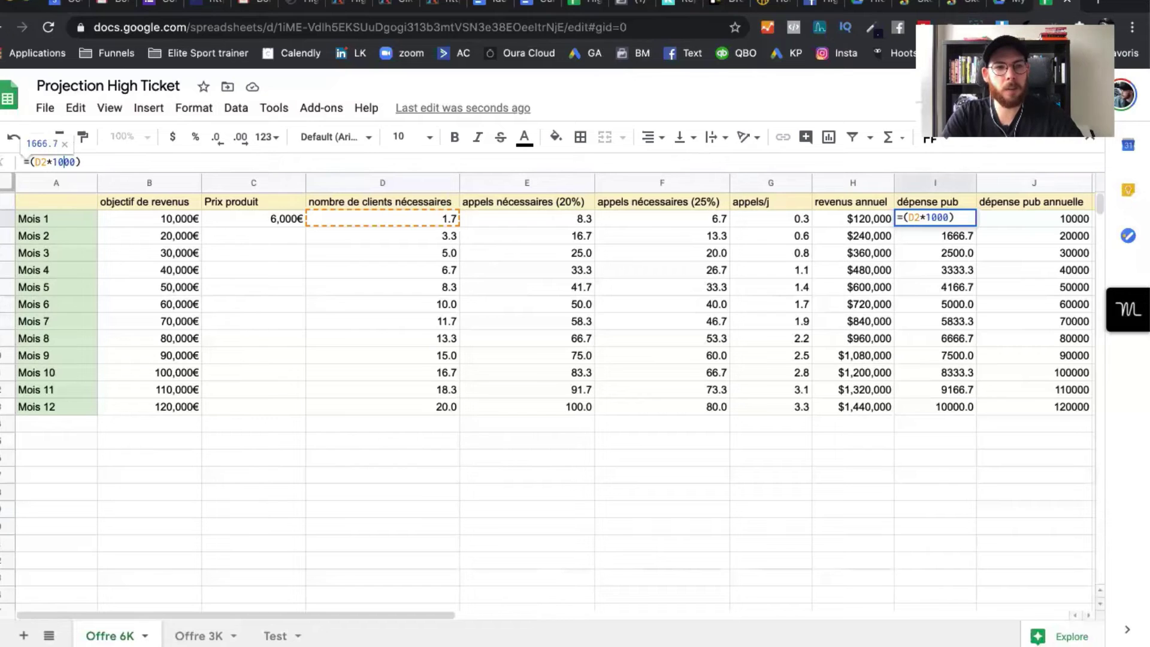
pyautogui.press('Return')
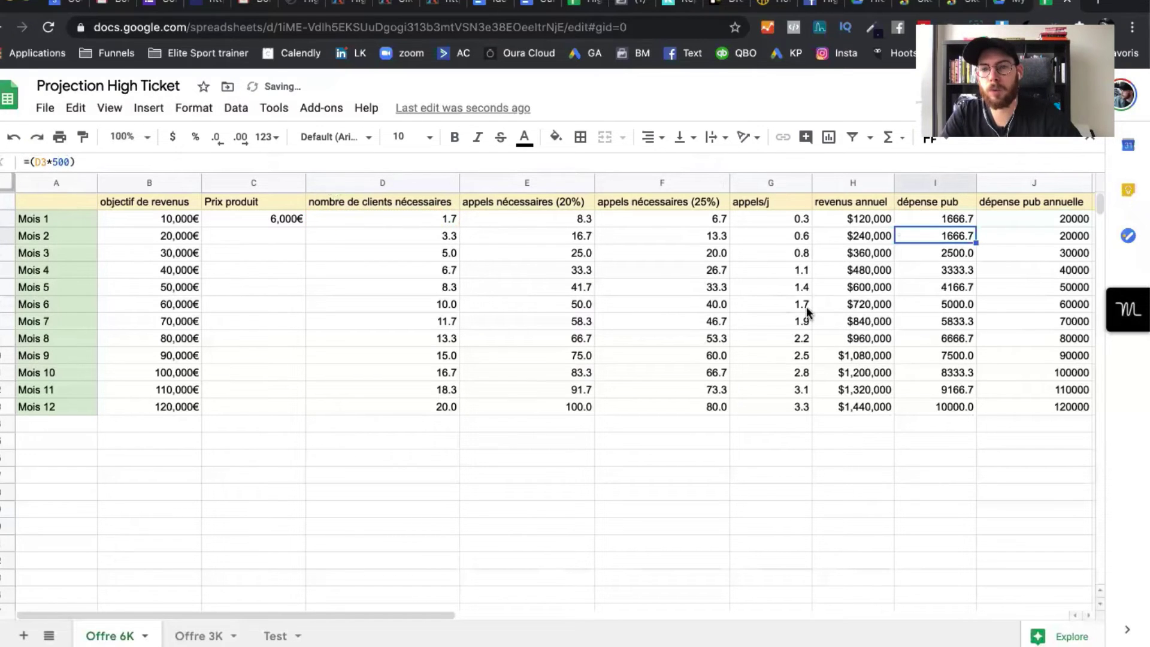
# Fill the Mois 1 ad spend formula down the column through Mois 12
pyautogui.click(938, 218)
pyautogui.moveTo(976, 226); pyautogui.dragTo(972, 402)
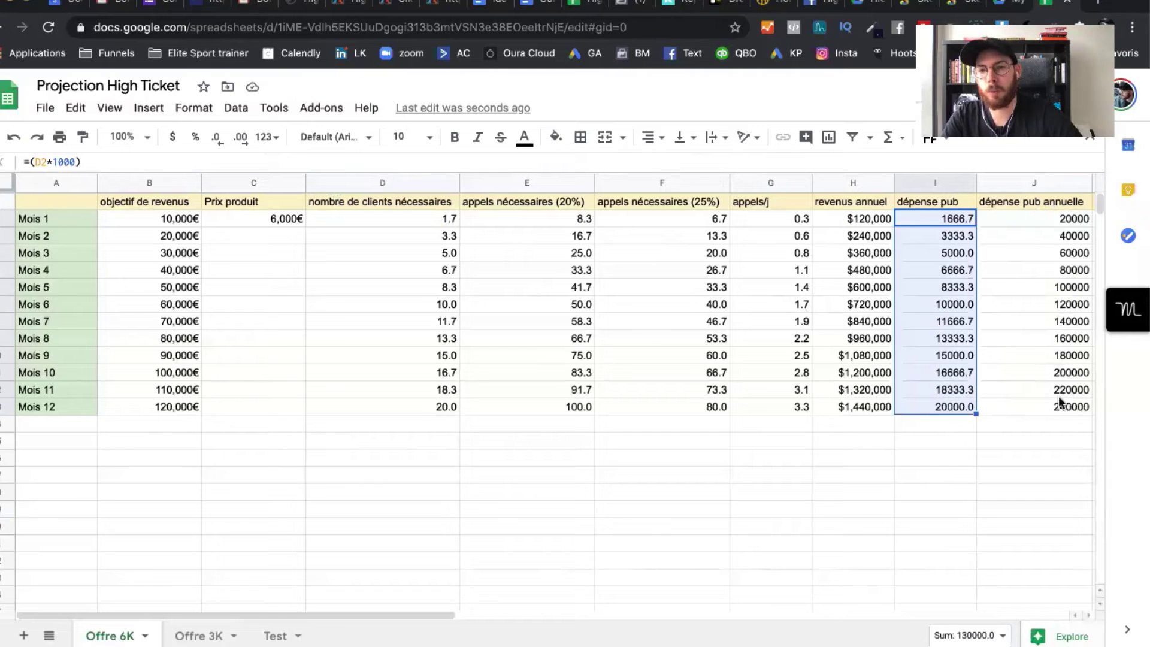
pyautogui.hotkey('ctrl', 'c')
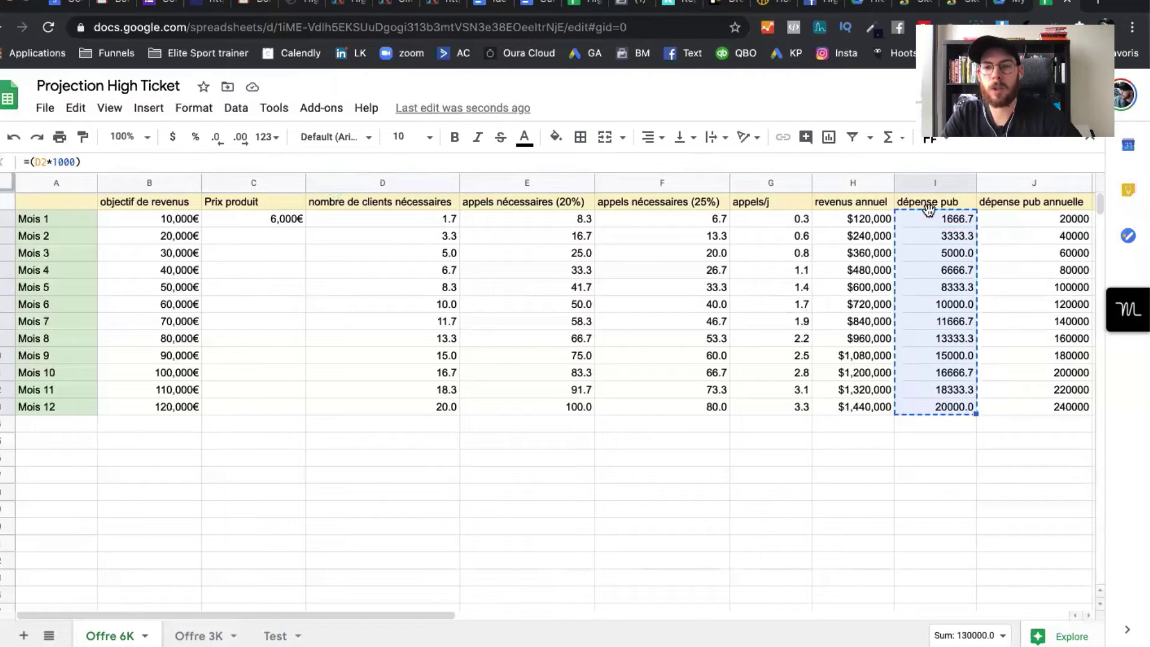
# Review the Mois 1 monthly and annual ad spend formulas alongside the revenue target
pyautogui.click(933, 217)
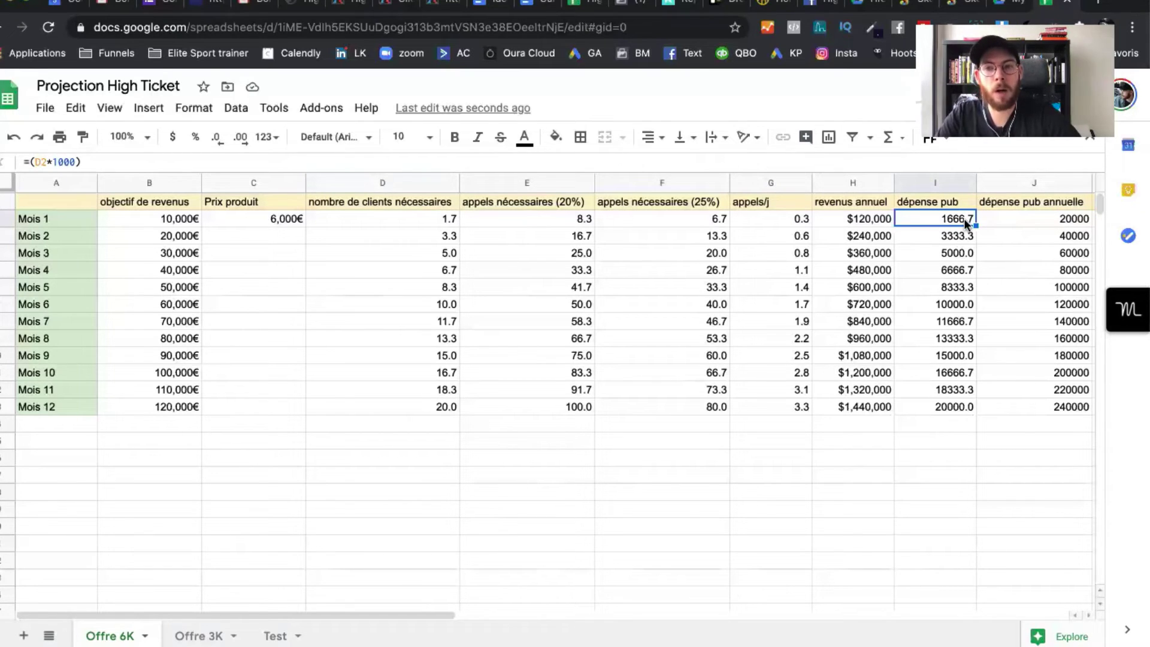
pyautogui.click(1022, 222)
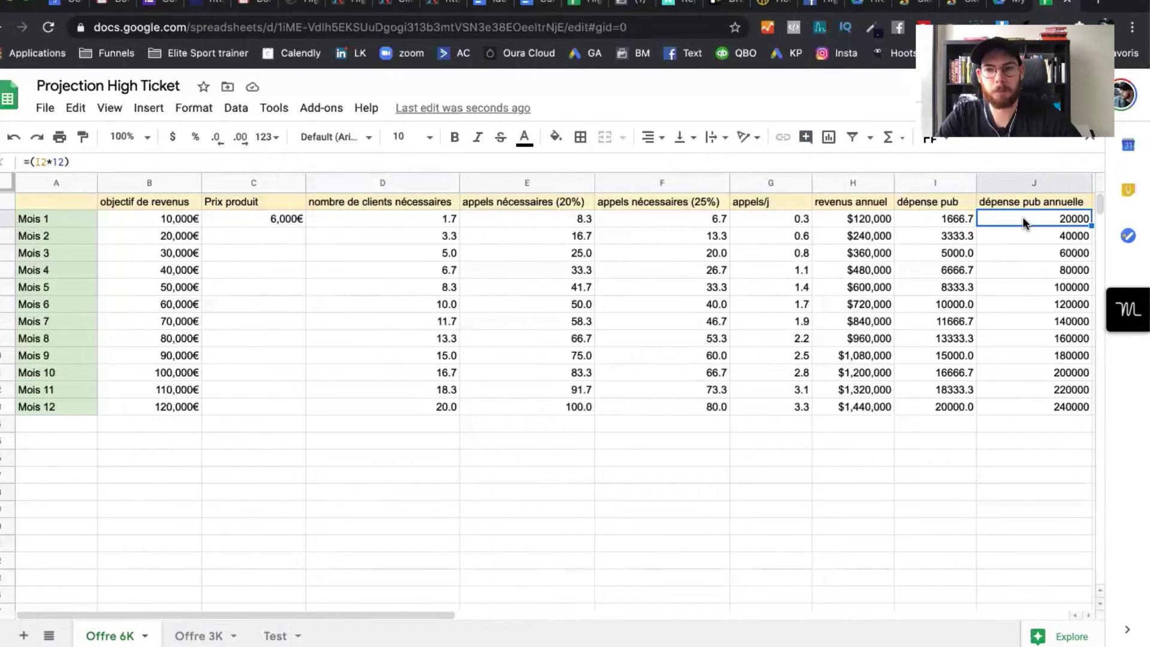
pyautogui.click(939, 221)
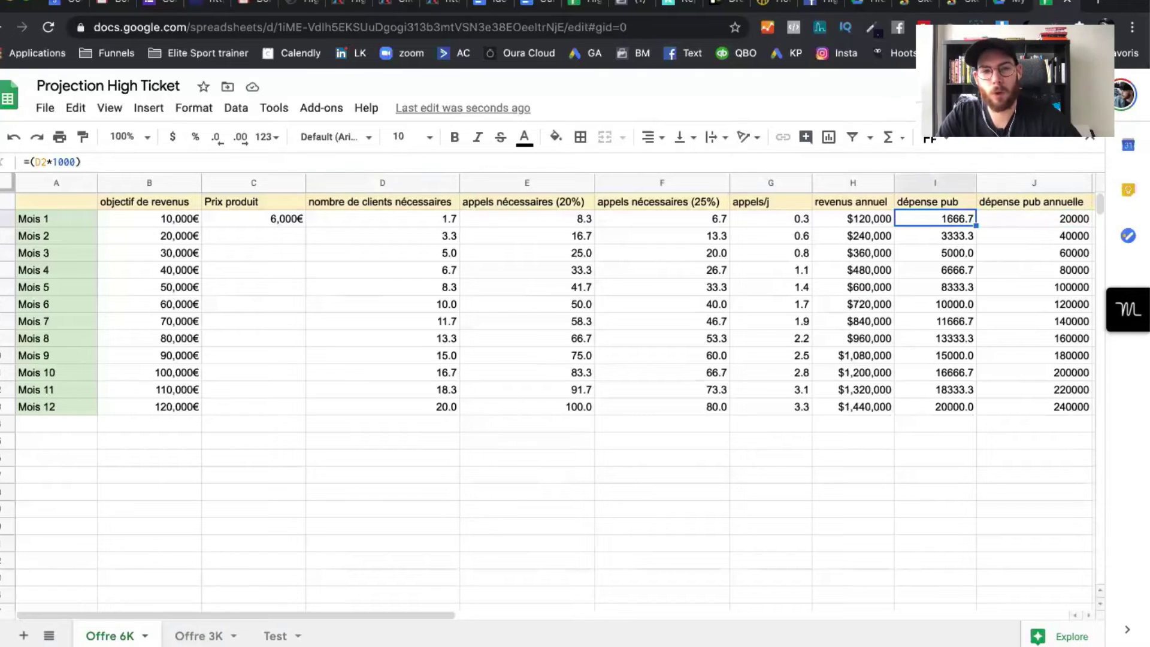
pyautogui.click(145, 214)
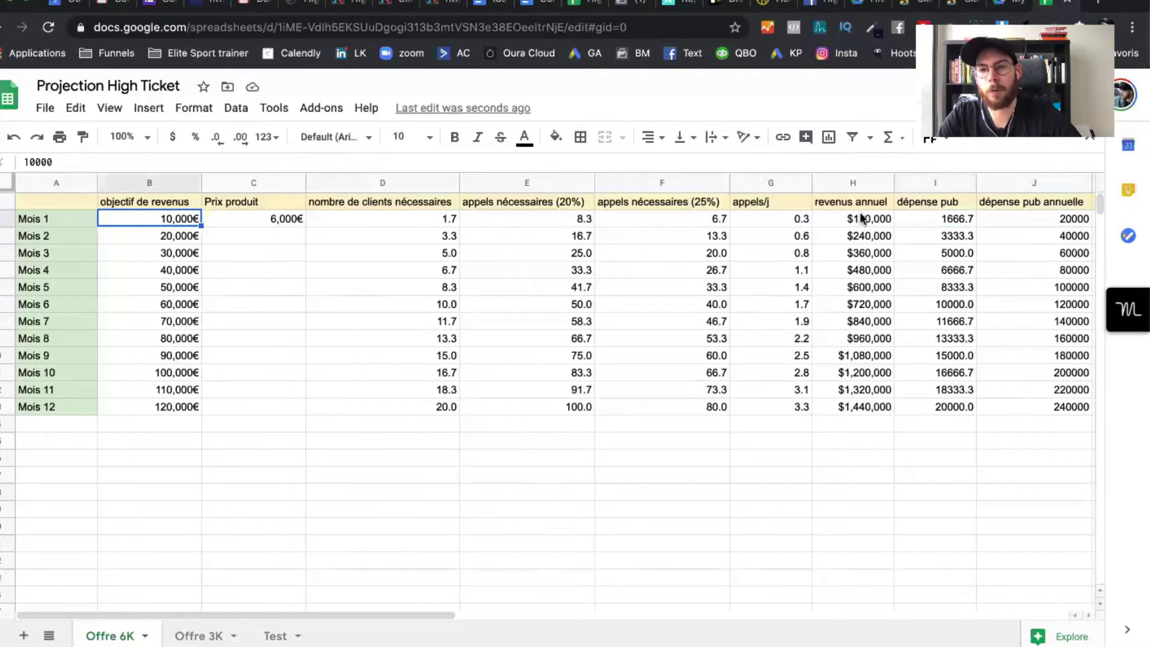
# Undo the ad spend formula changes for all months, and check the Mois 1 formulas for required clients and ad spend
pyautogui.click(910, 211)
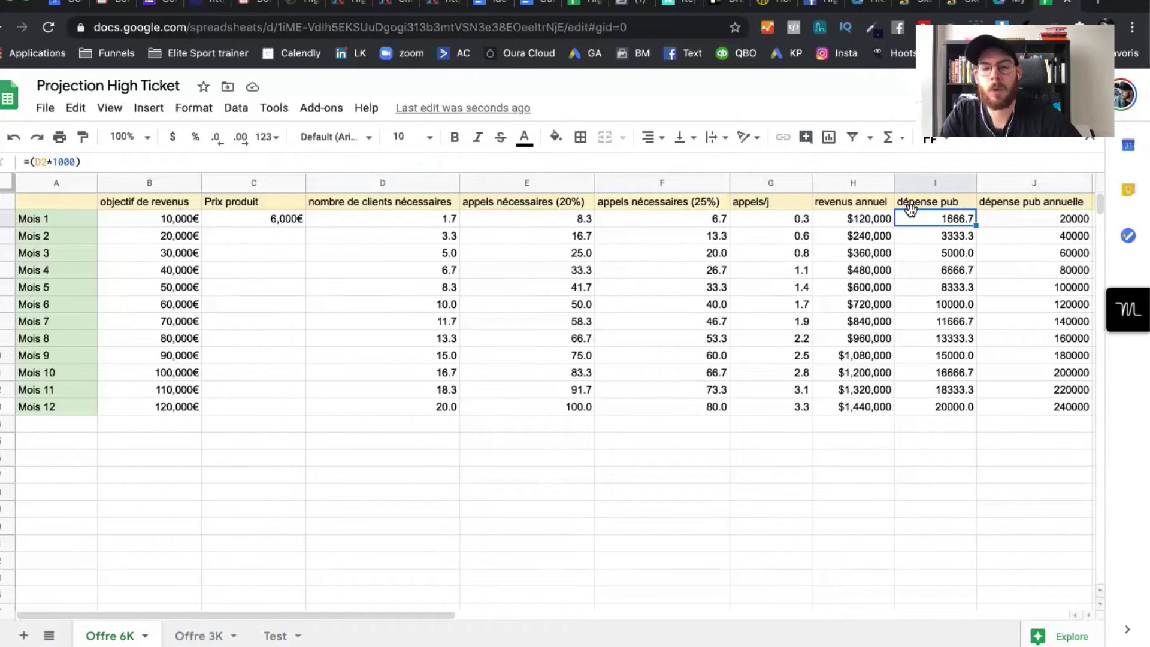
pyautogui.click(13, 136)
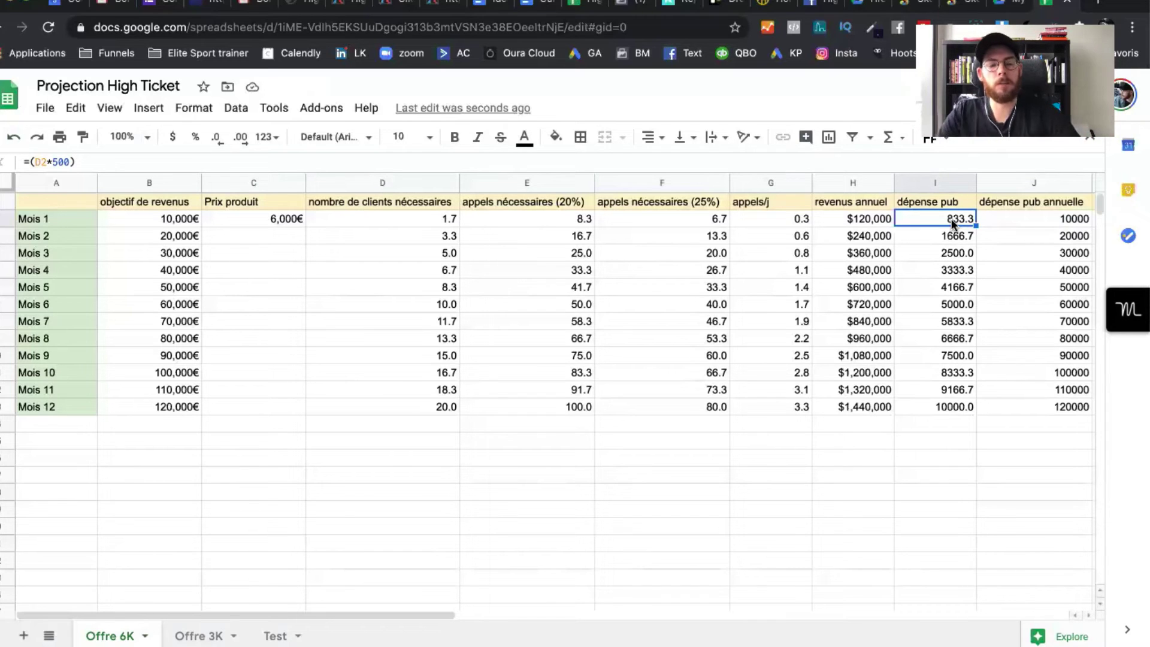
pyautogui.click(426, 225)
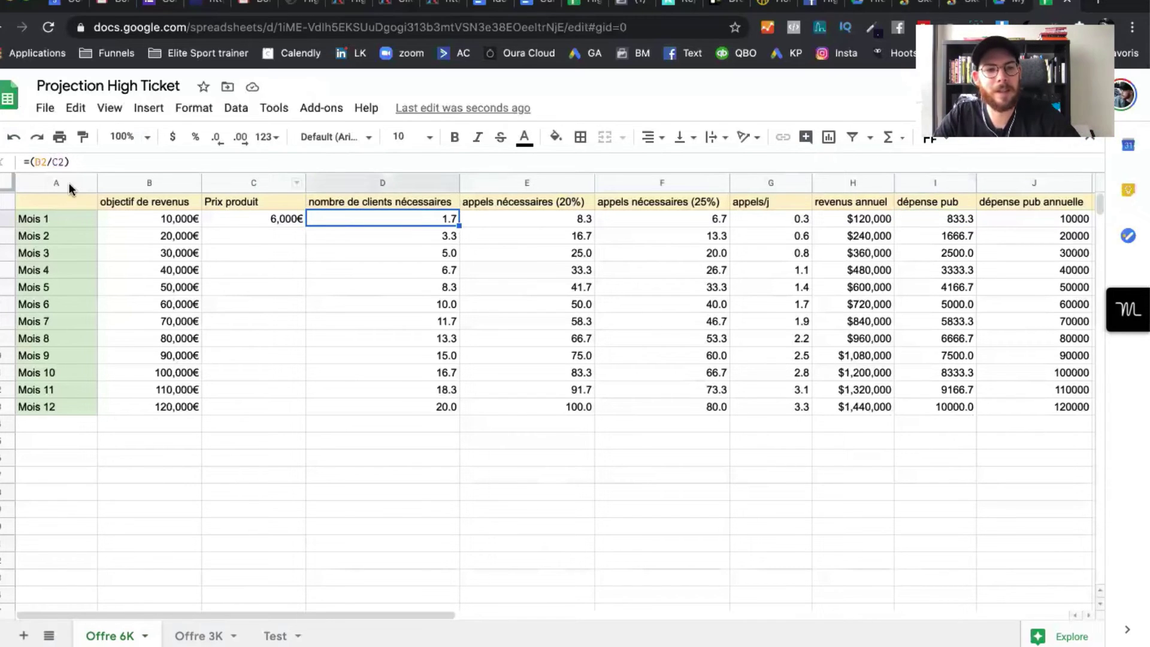
pyautogui.click(914, 217)
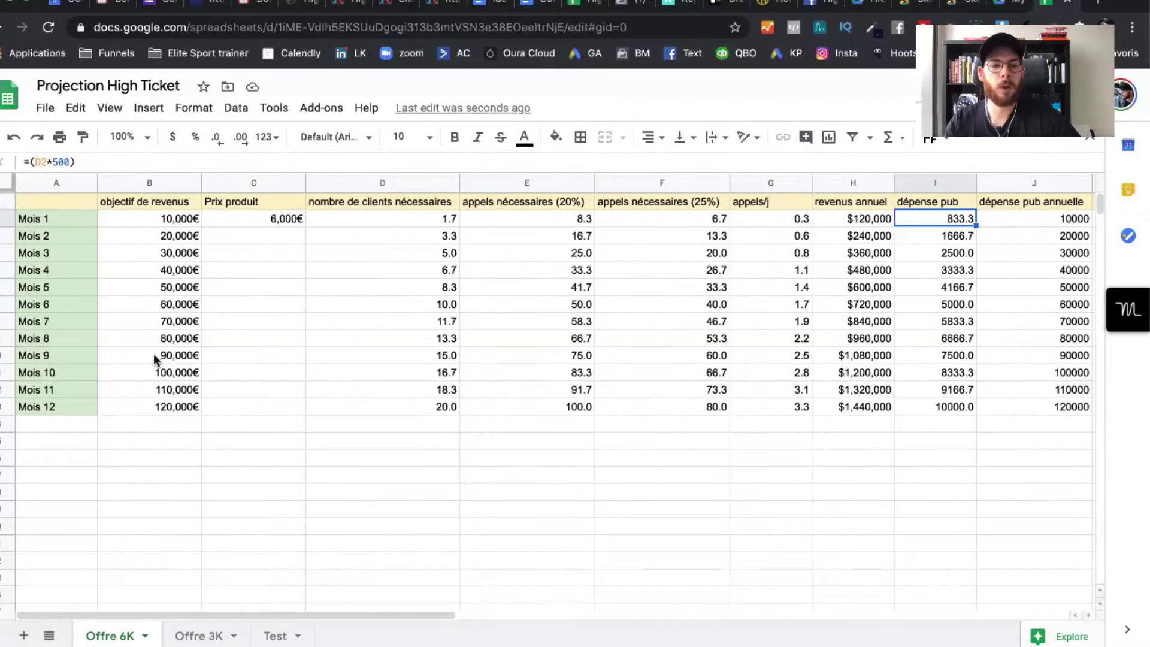
# Examine the Mois 8 revenue target, required clients, calls needed at 25%, calls per day, annual revenue and ad spend
pyautogui.click(162, 337)
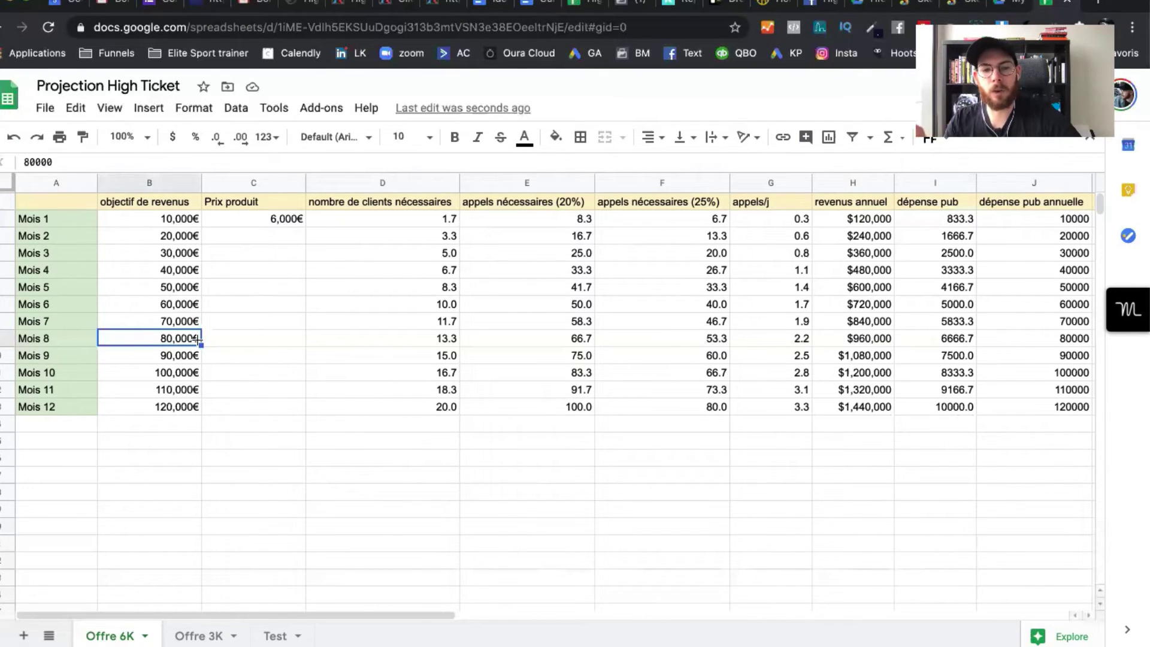
pyautogui.click(426, 339)
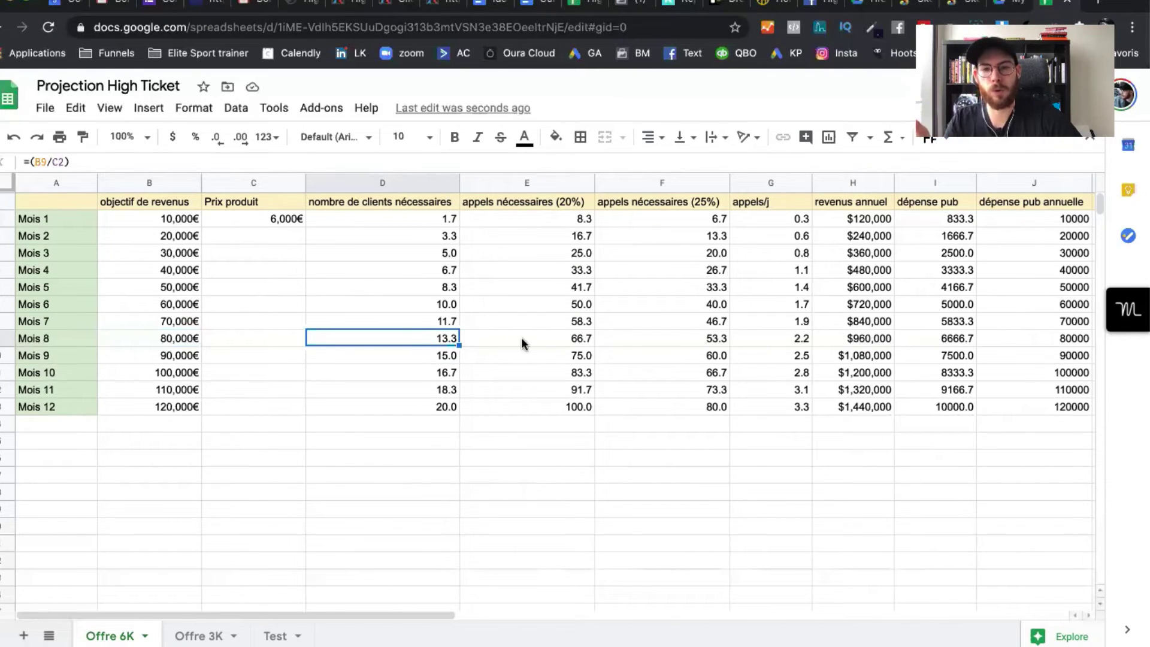
pyautogui.click(686, 339)
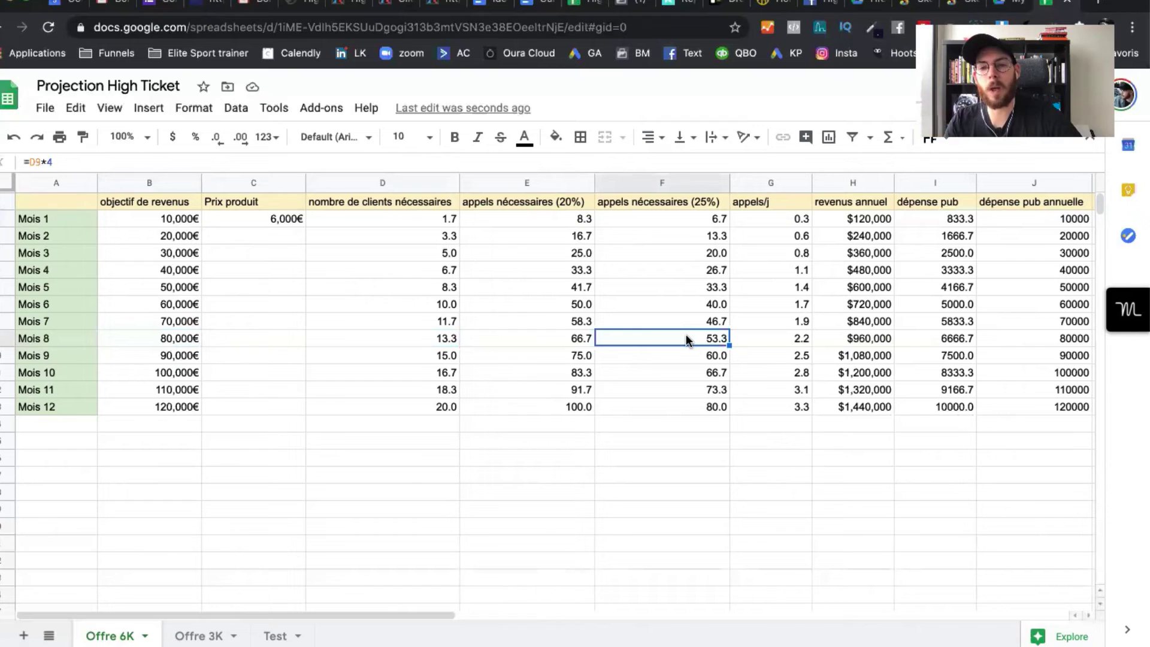
pyautogui.click(764, 339)
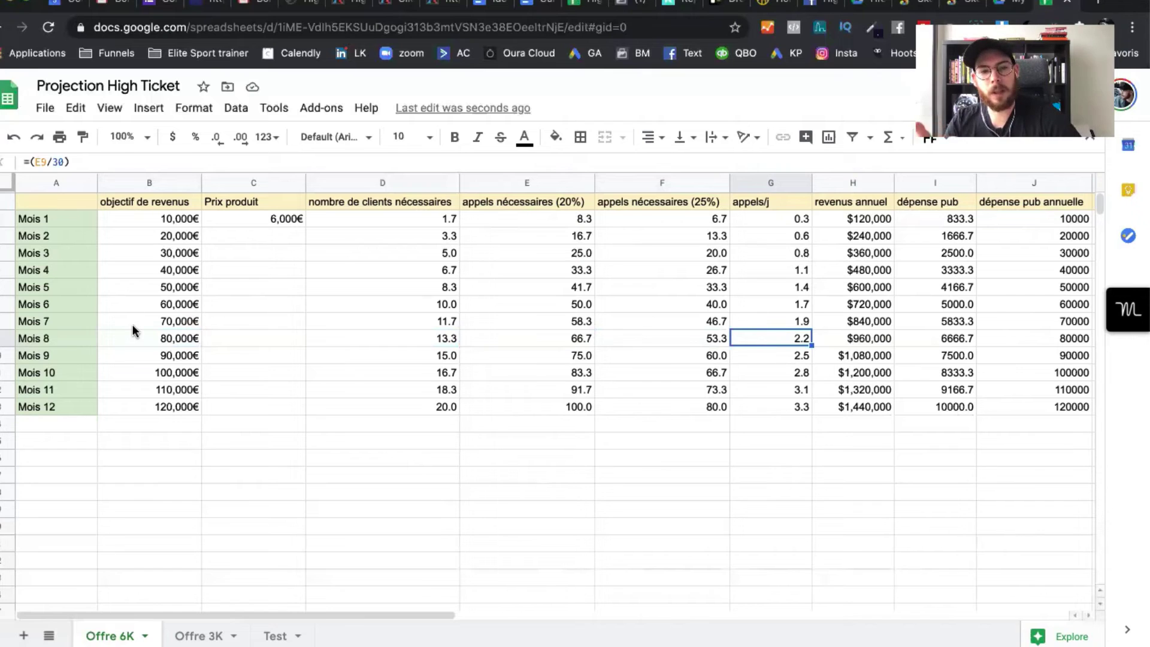
pyautogui.click(842, 339)
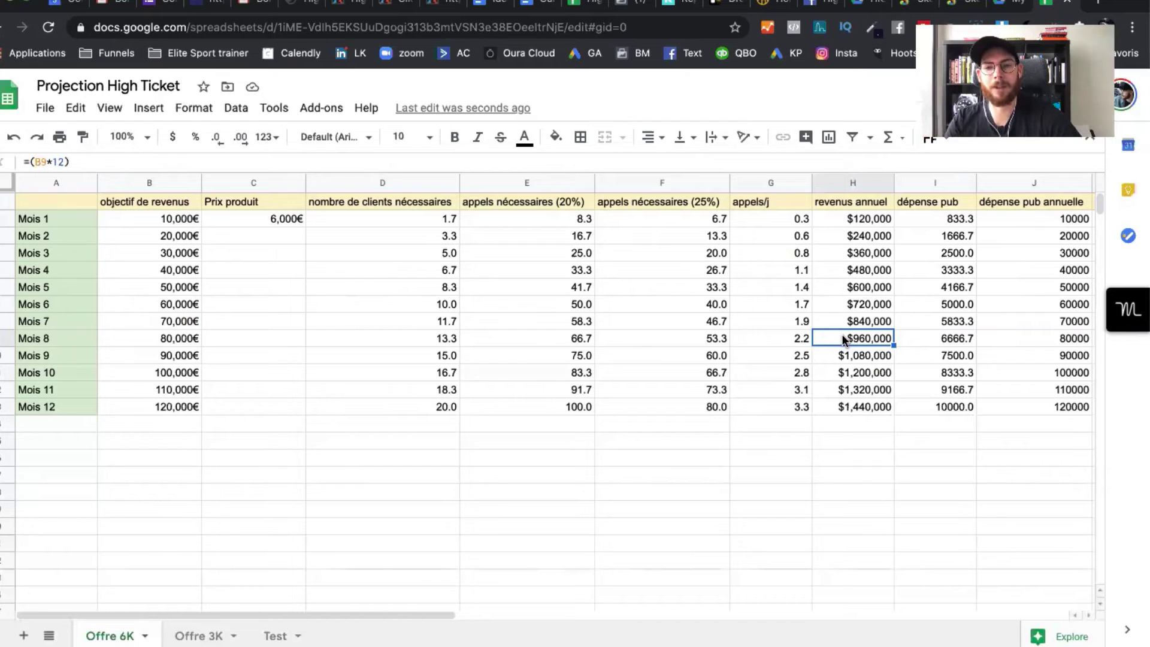
pyautogui.click(945, 340)
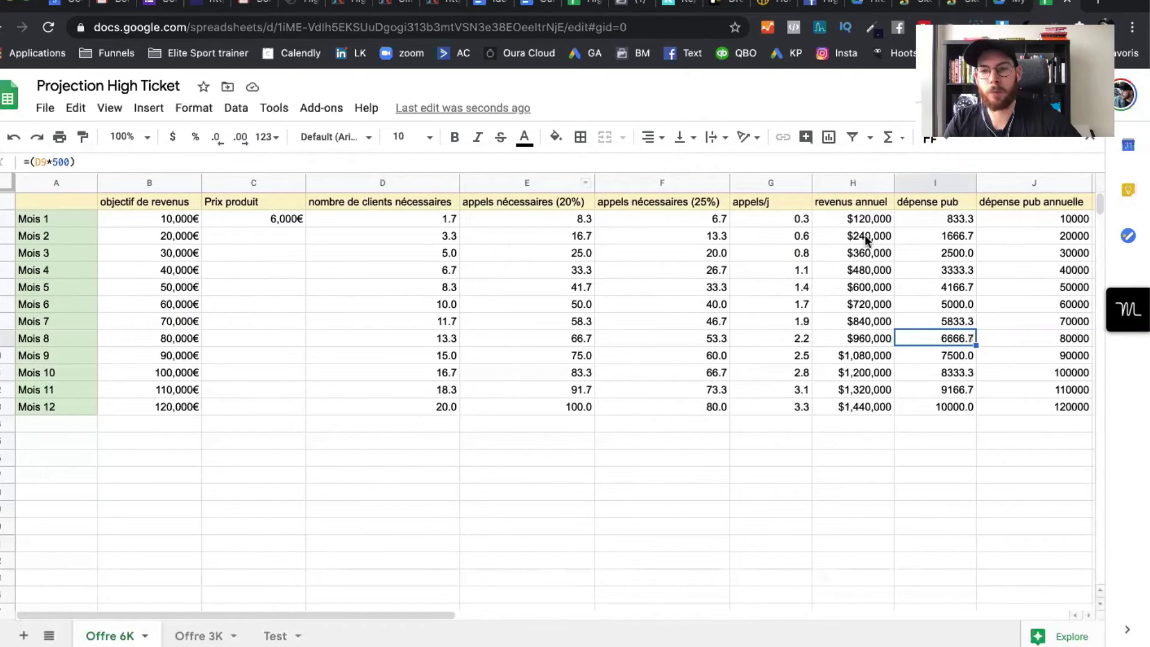
# Compare the Mois 2 revenue target with its monthly ad spend
pyautogui.click(915, 231)
pyautogui.click(147, 232)
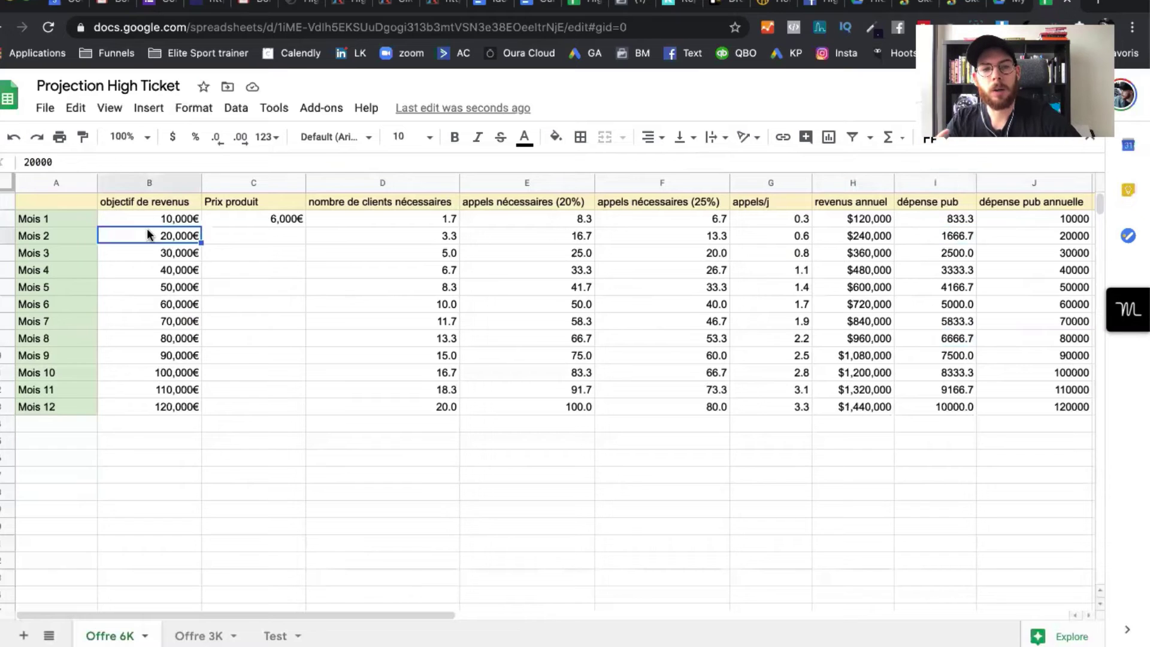
pyautogui.click(940, 232)
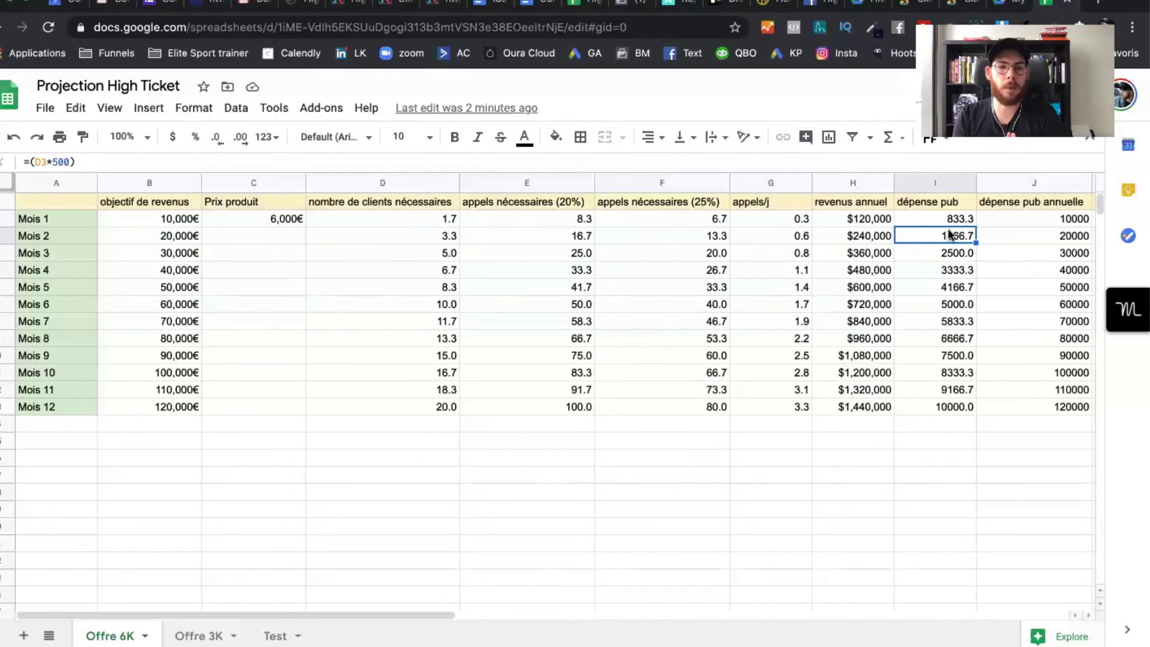
# Switch to the Sketchpad funnel drawing and handwrite the labels O, W and A above the three boxes
pyautogui.click(962, 3)
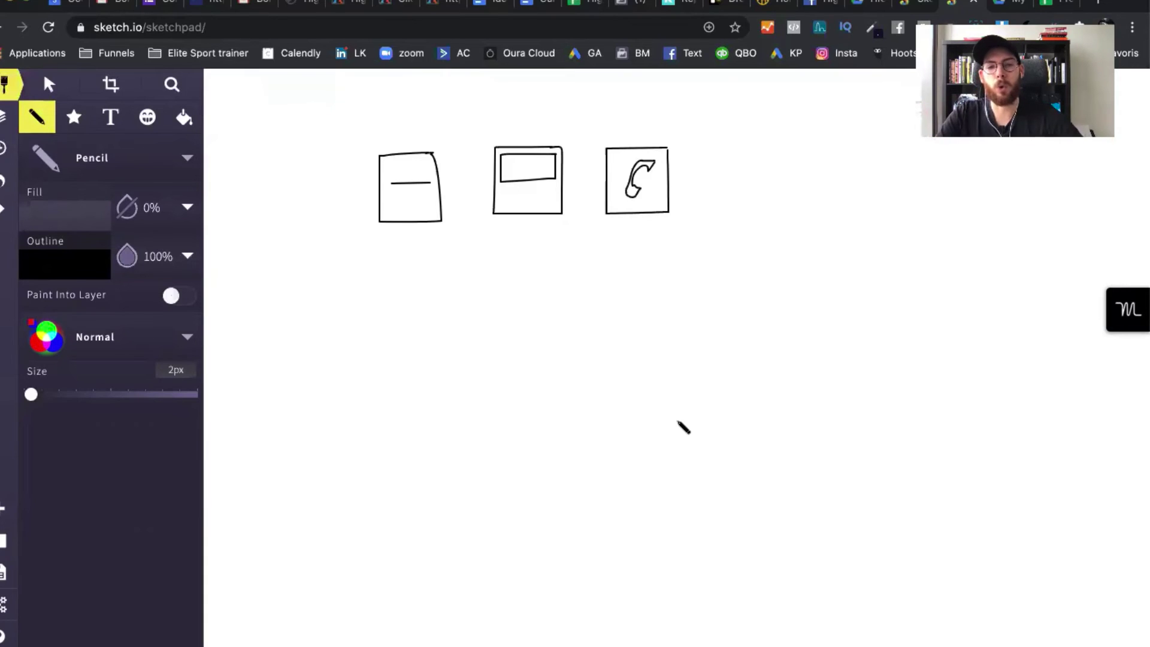
pyautogui.moveTo(503, 117)
pyautogui.mouseDown()
pyautogui.moveTo(525, 142)
pyautogui.moveTo(545, 118)
pyautogui.mouseUp()
pyautogui.moveTo(636, 119)
pyautogui.mouseDown()
pyautogui.moveTo(627, 133)
pyautogui.moveTo(647, 138)
pyautogui.moveTo(614, 127)
pyautogui.mouseUp()
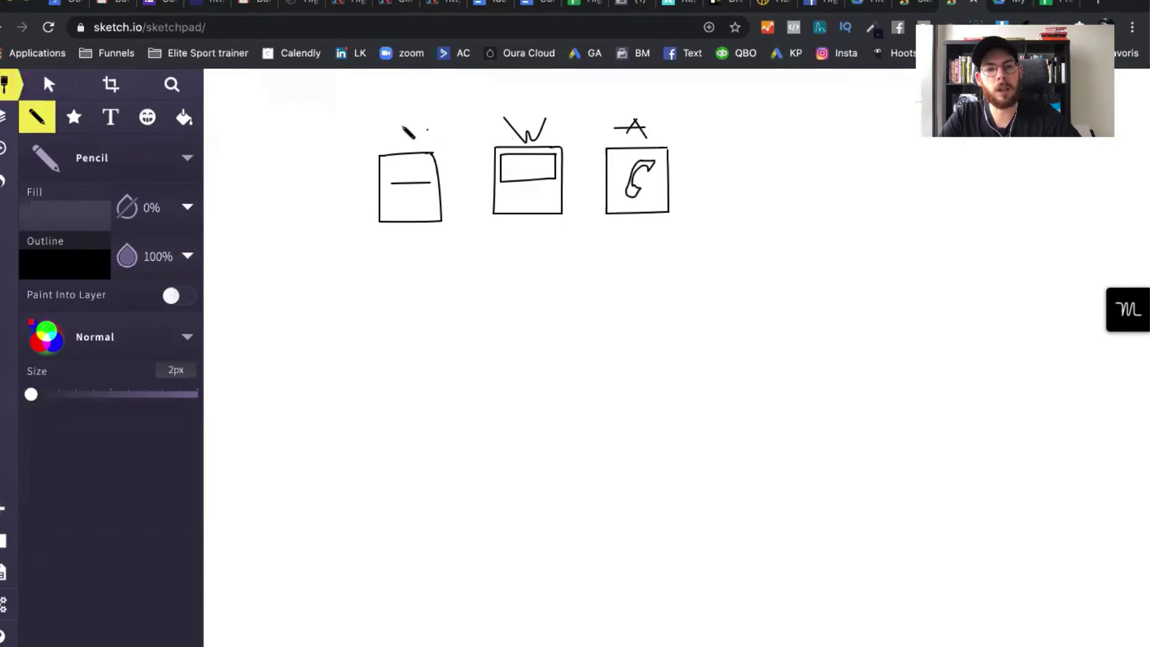
pyautogui.moveTo(416, 129)
pyautogui.mouseDown()
pyautogui.moveTo(390, 141)
pyautogui.moveTo(422, 137)
pyautogui.mouseUp()
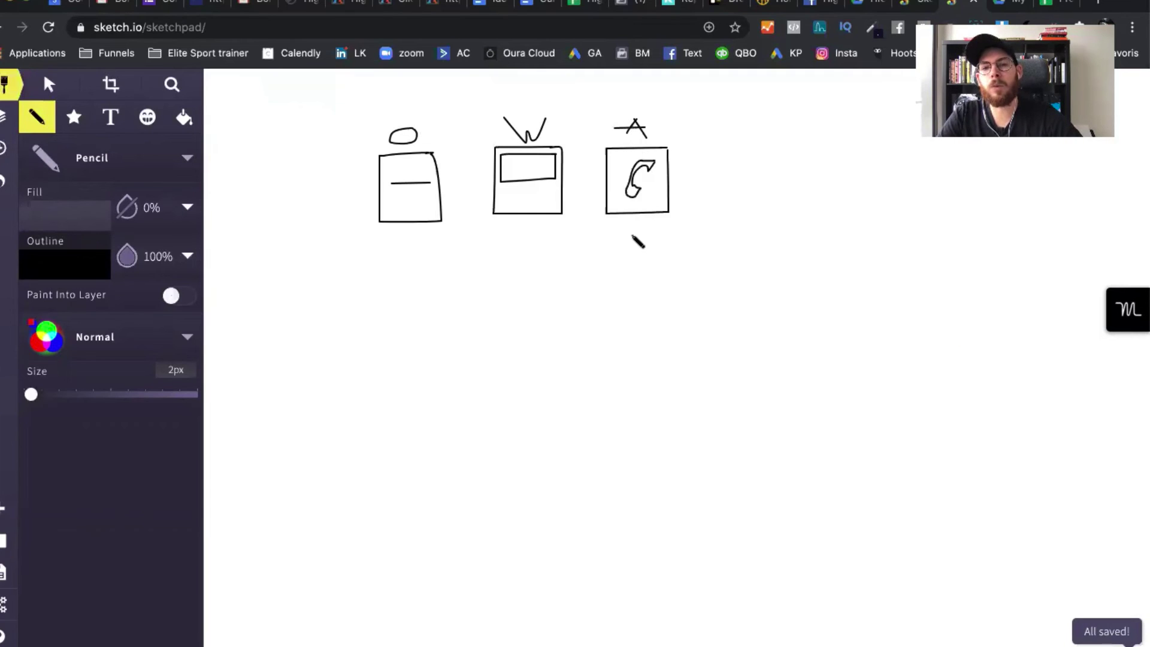
# Handwrite 52 beneath the phone call box in the funnel drawing
pyautogui.moveTo(631, 228)
pyautogui.mouseDown()
pyautogui.moveTo(631, 251)
pyautogui.moveTo(640, 230)
pyautogui.moveTo(655, 245)
pyautogui.moveTo(647, 252)
pyautogui.mouseUp()
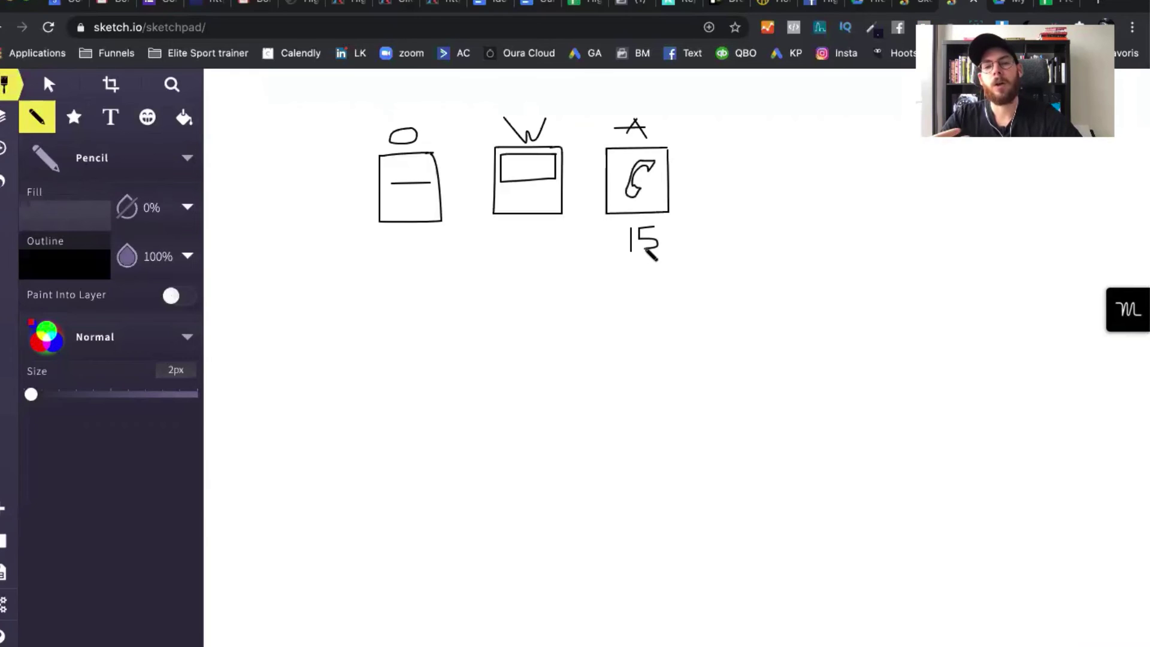
pyautogui.click(2, 182)
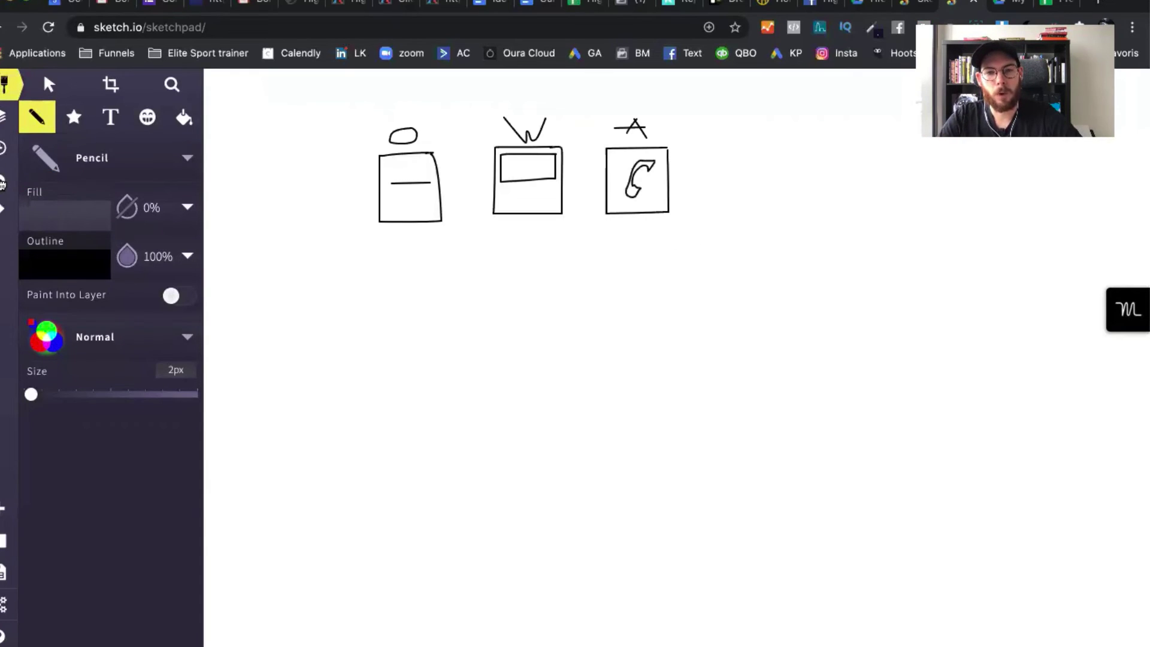
pyautogui.moveTo(634, 225)
pyautogui.mouseDown()
pyautogui.moveTo(618, 226)
pyautogui.moveTo(618, 243)
pyautogui.moveTo(650, 228)
pyautogui.moveTo(673, 245)
pyautogui.mouseUp()
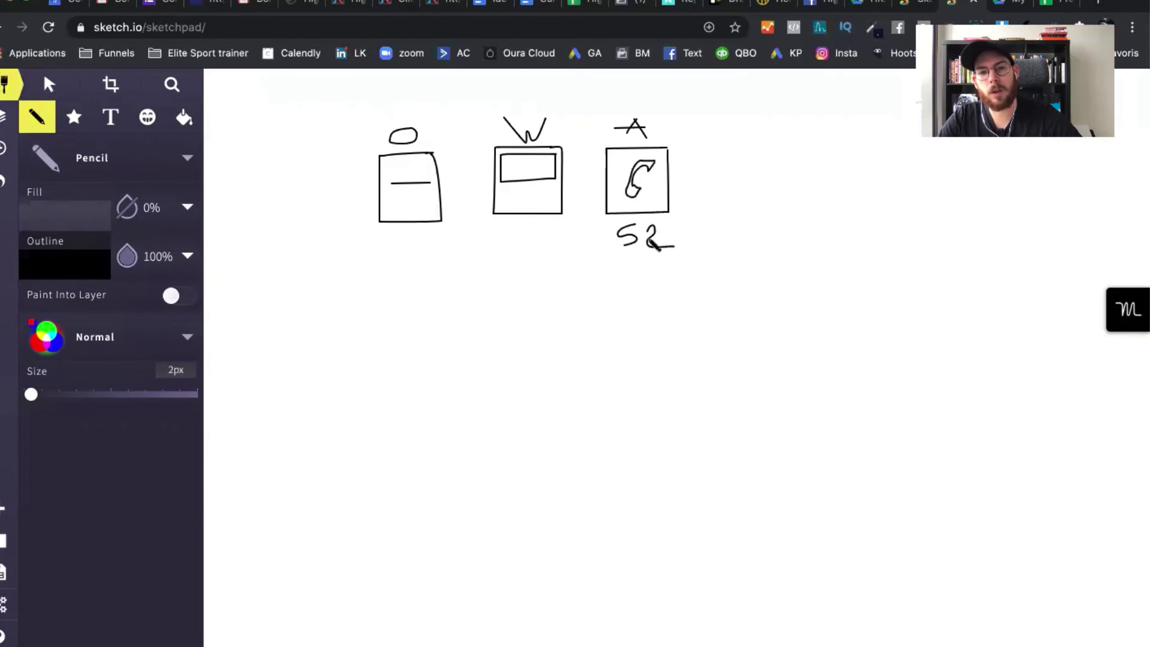
pyautogui.click(528, 199)
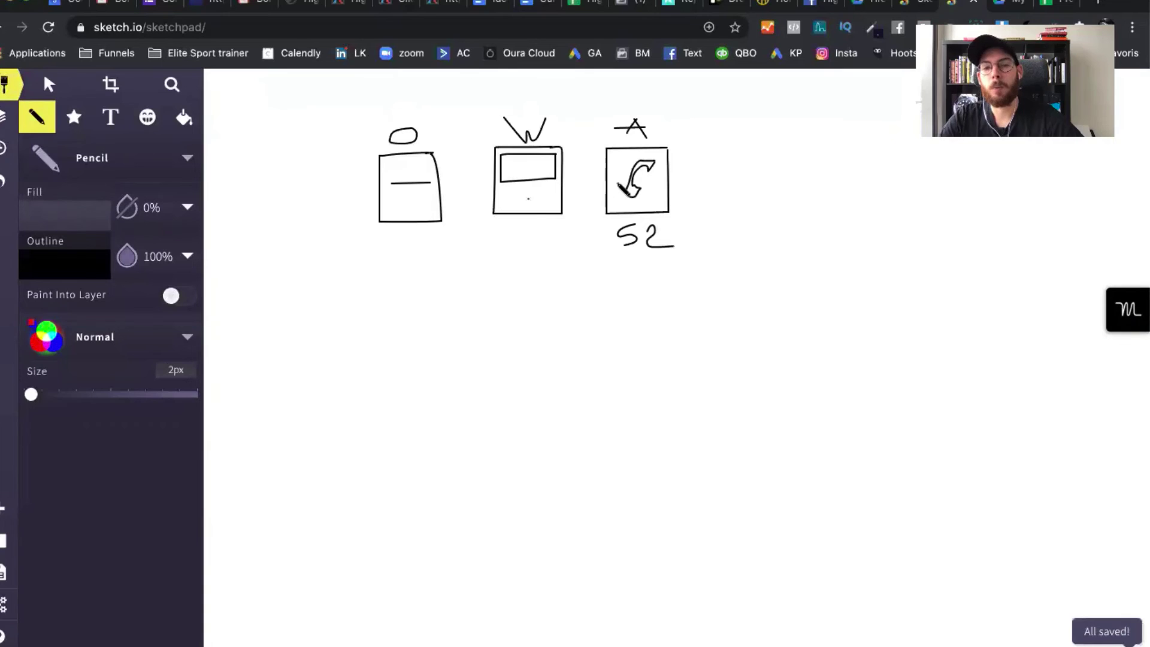